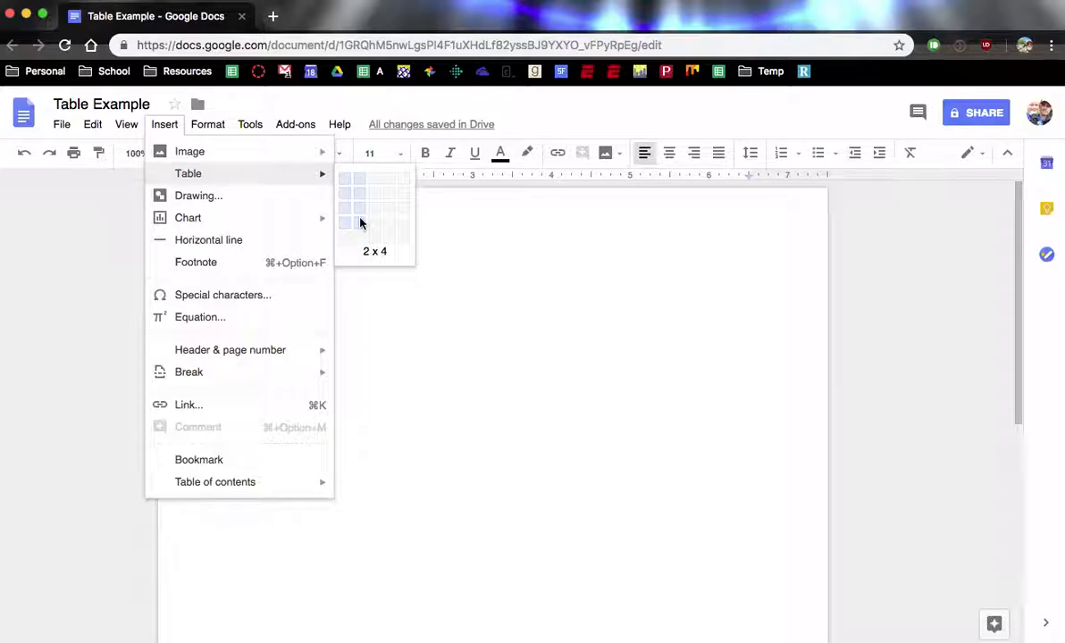
- Insert a 2 x 4 table and enter "Favorite Fruits" in its first cell
left_click(360, 222)
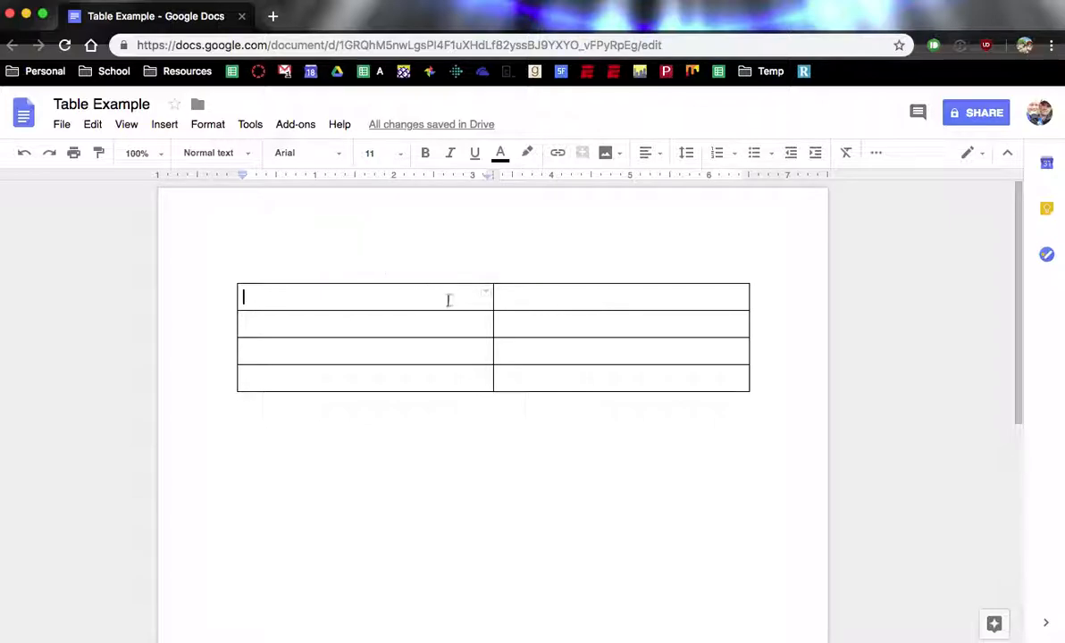
type("Favorite Fruits")
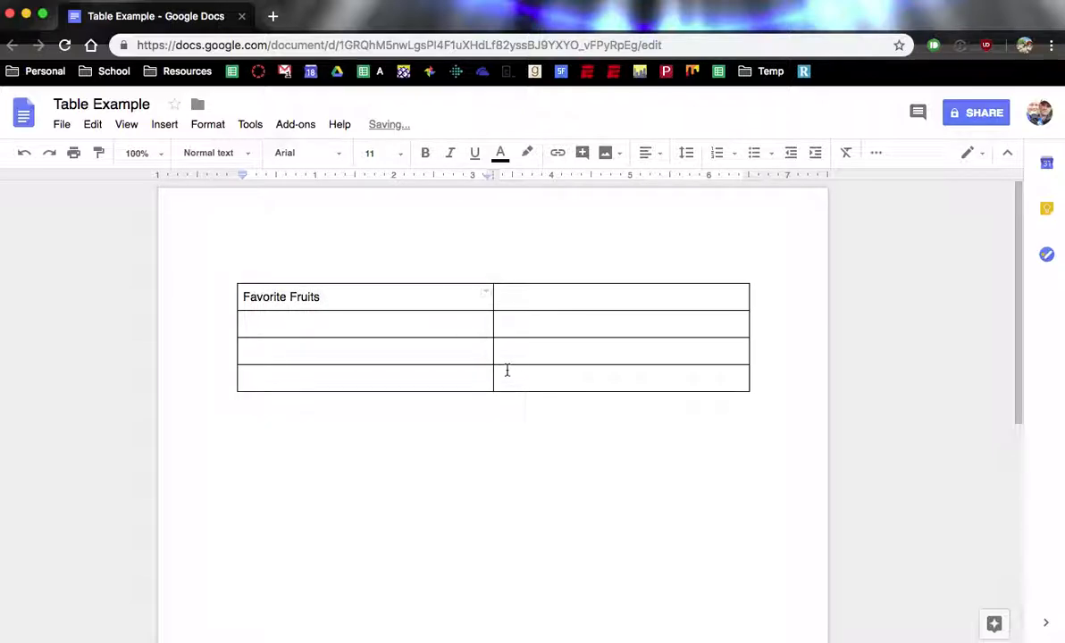
left_click(515, 302)
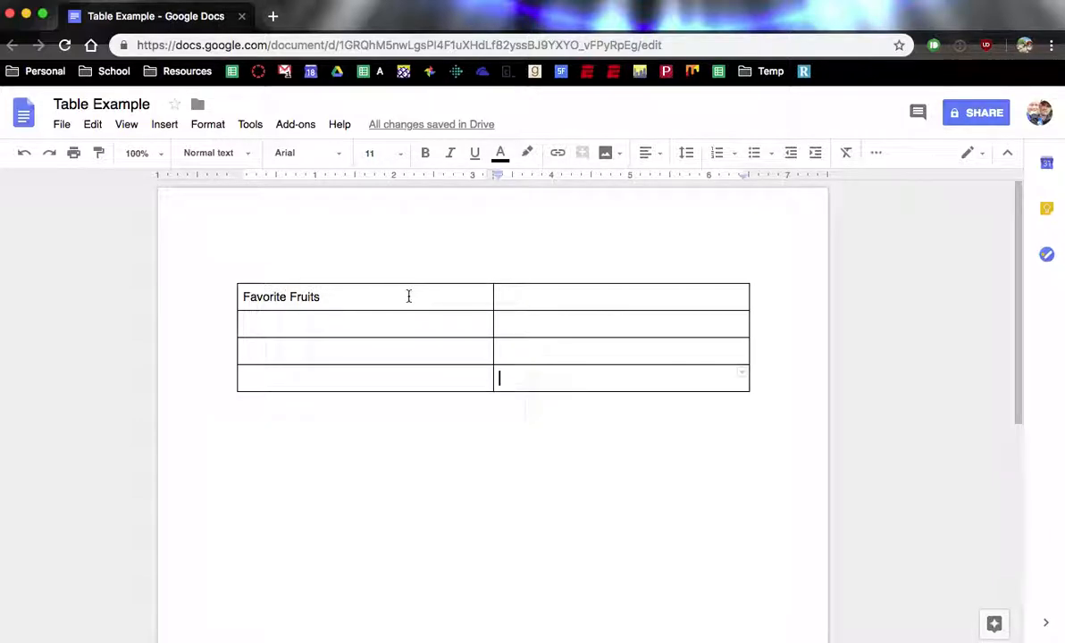
- Merge the two cells of the table's top row into one title cell
left_click_drag(410, 297, 562, 307)
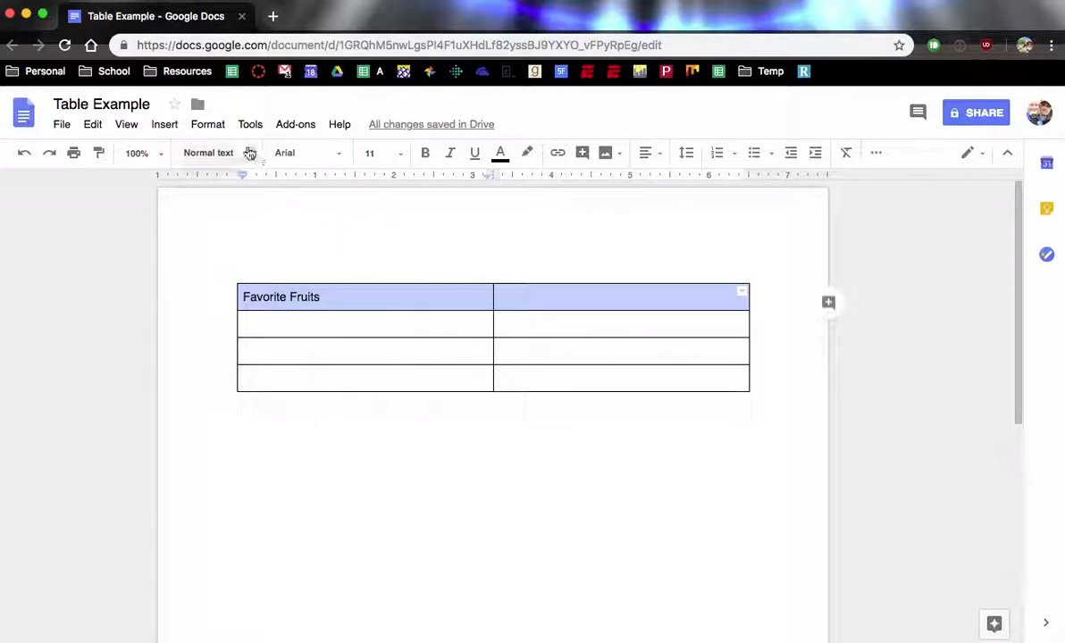
left_click(206, 127)
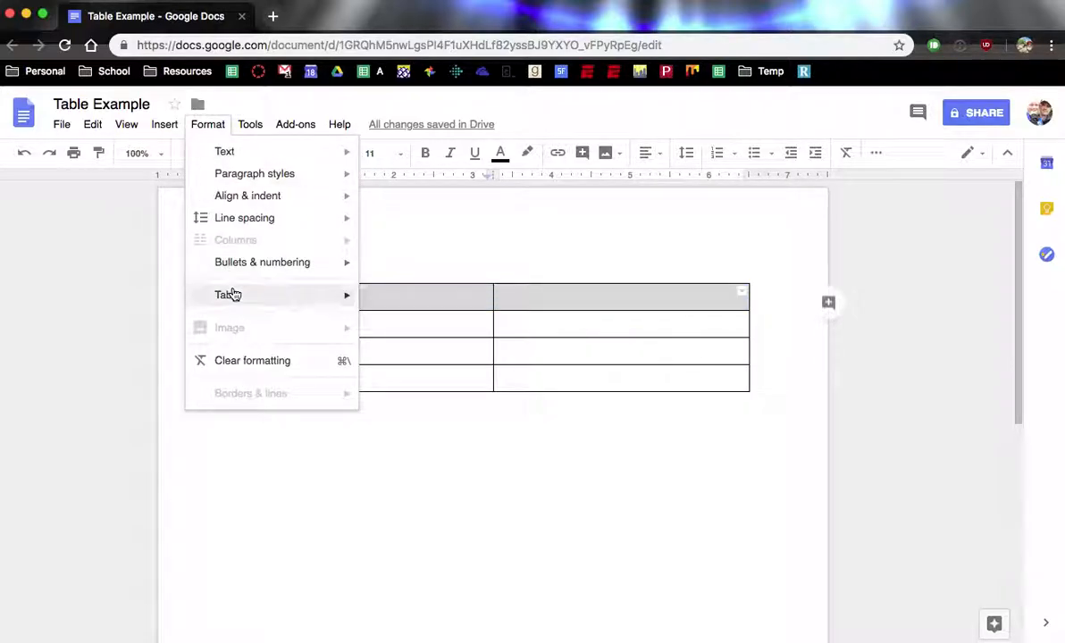
mouse_move(231, 295)
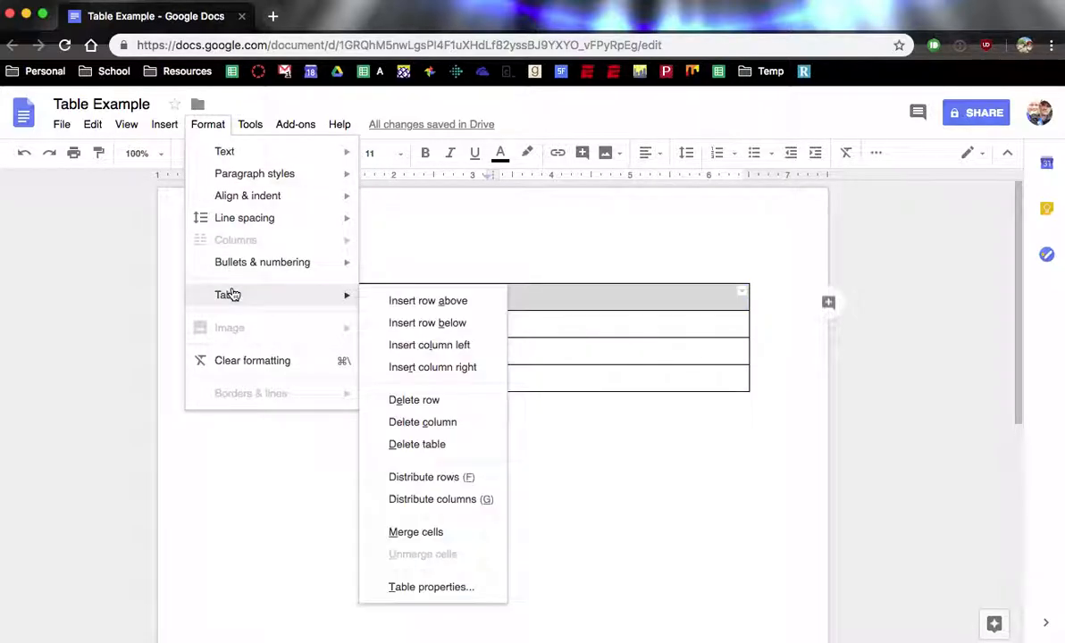
left_click(414, 532)
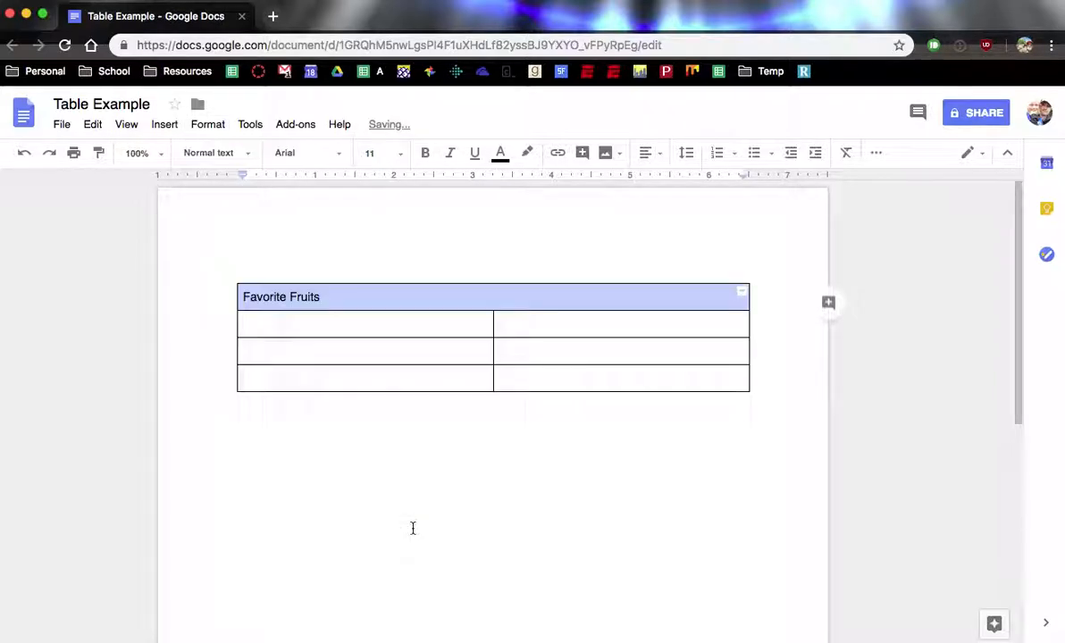
- Center the "Favorite Fruits" title and set its font size to 14
left_click(645, 153)
left_click(601, 182)
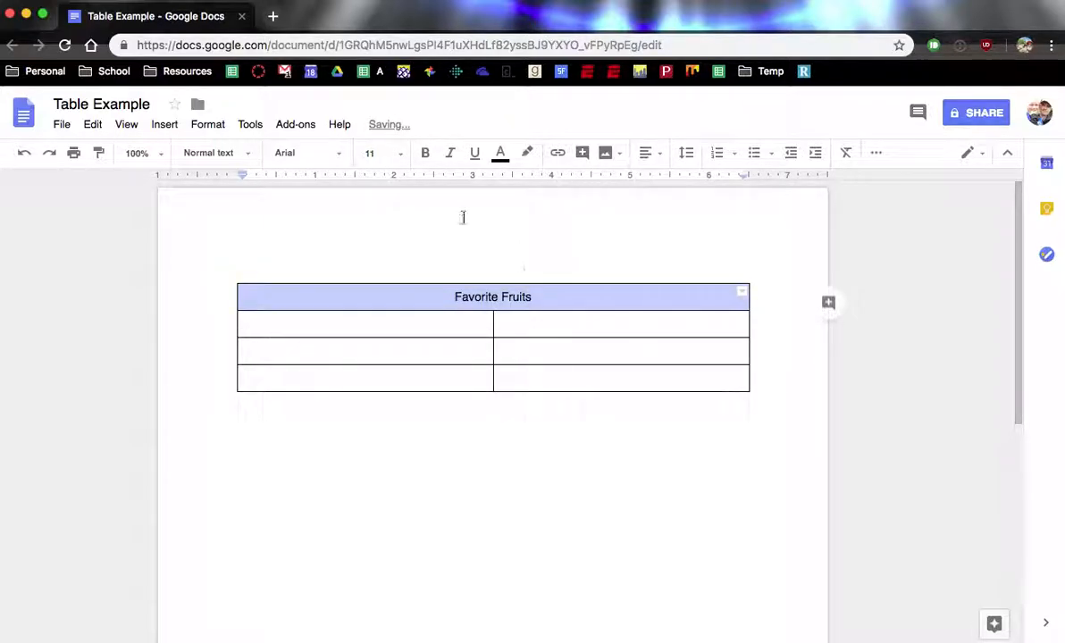
left_click(399, 154)
left_click(380, 297)
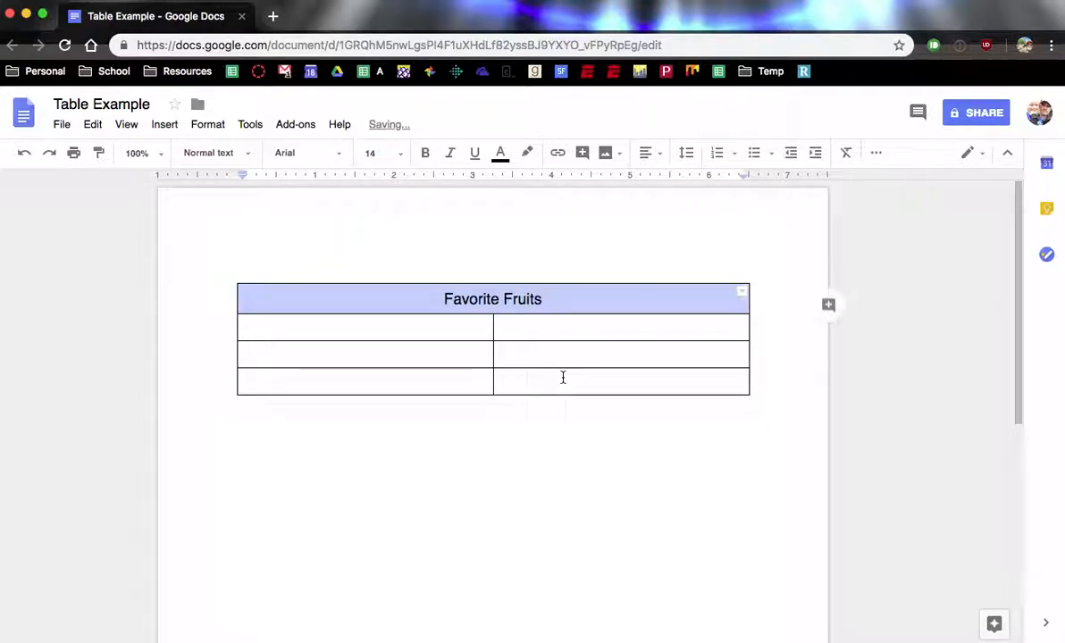
left_click(563, 377)
- Enter the column headings "Fruit" and "Picture" in the table's second row
left_click(430, 322)
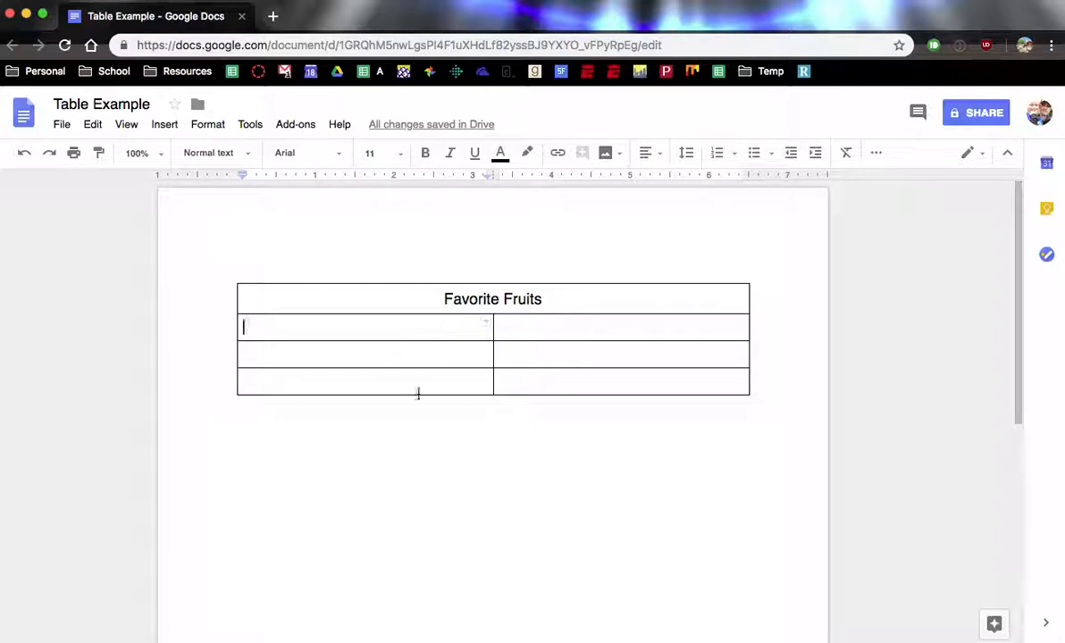
type("Fruite")
key("Tab")
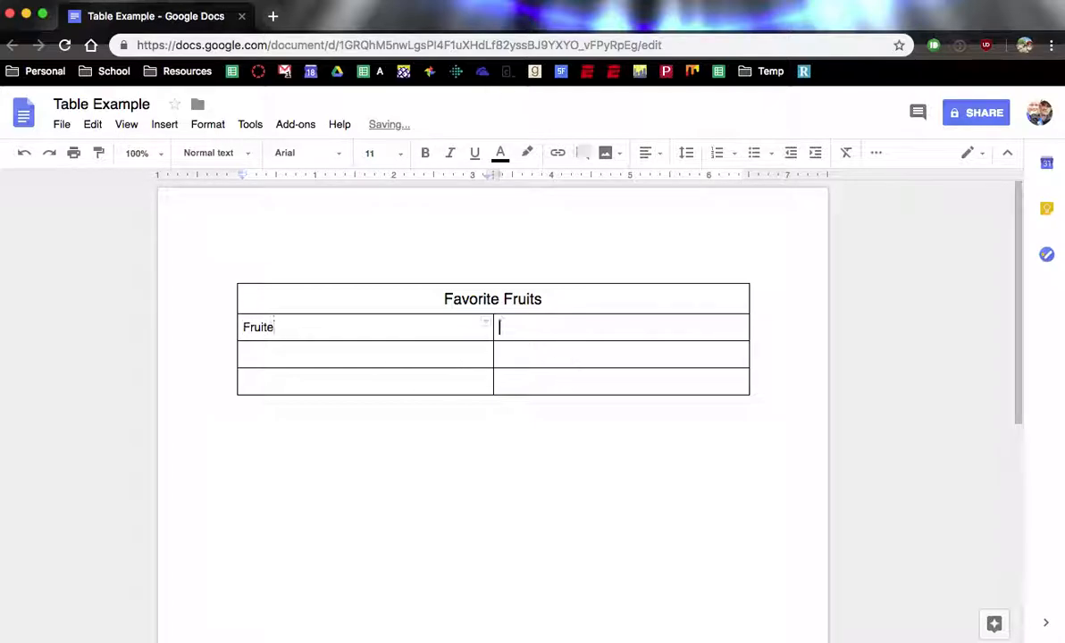
left_click(338, 332)
key("BackSpace")
key("Tab")
type("Pictu")
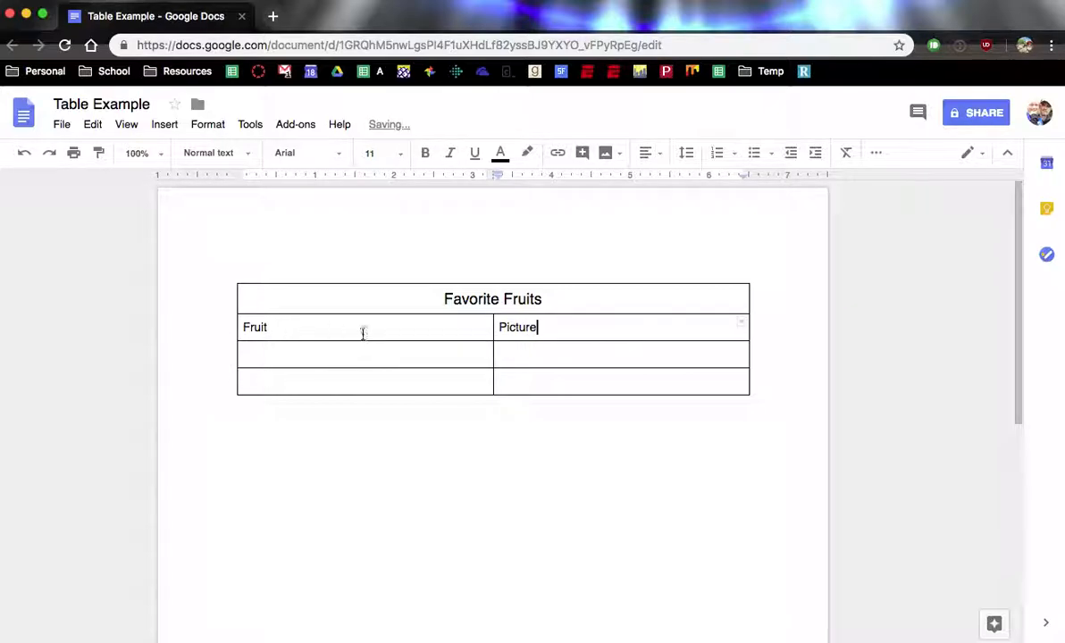
- Center the "Fruit" and "Picture" headings and make them bold
left_click_drag(361, 331, 555, 330)
left_click(647, 157)
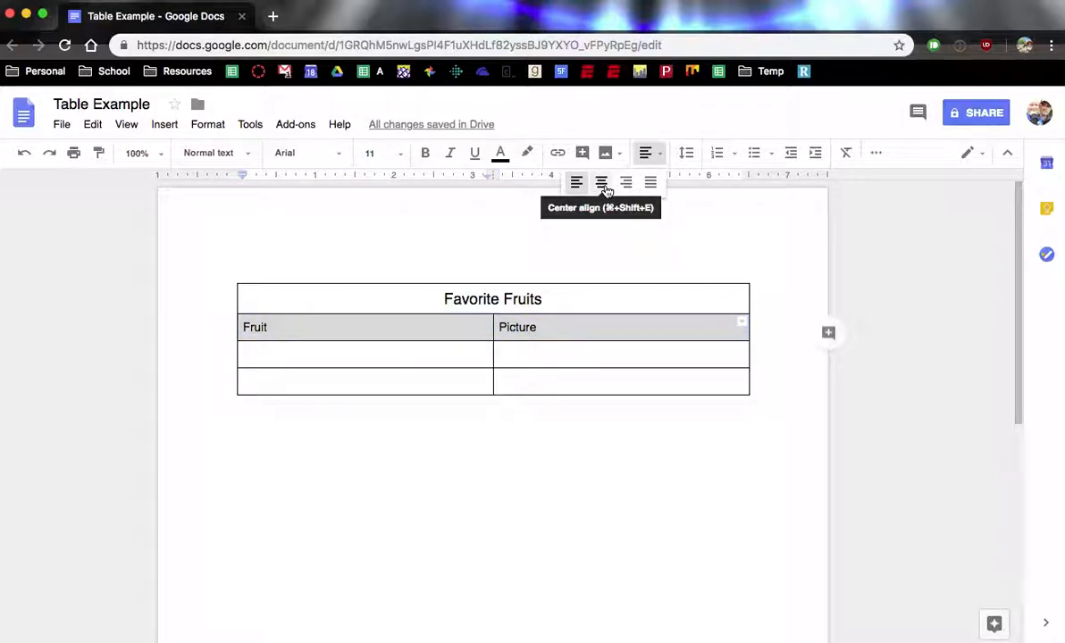
left_click(603, 185)
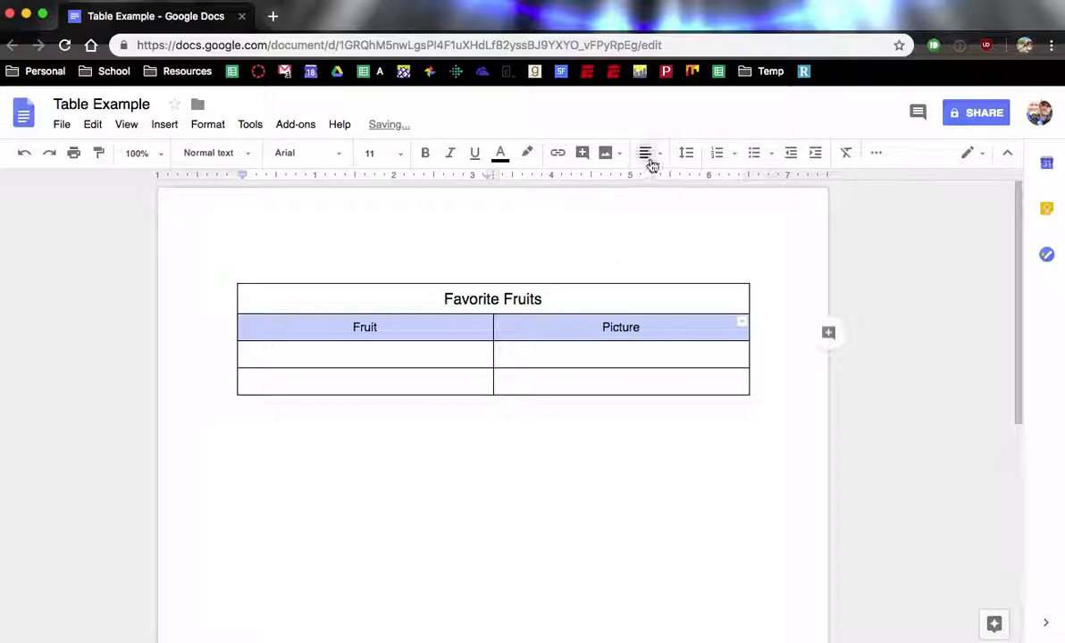
left_click(425, 153)
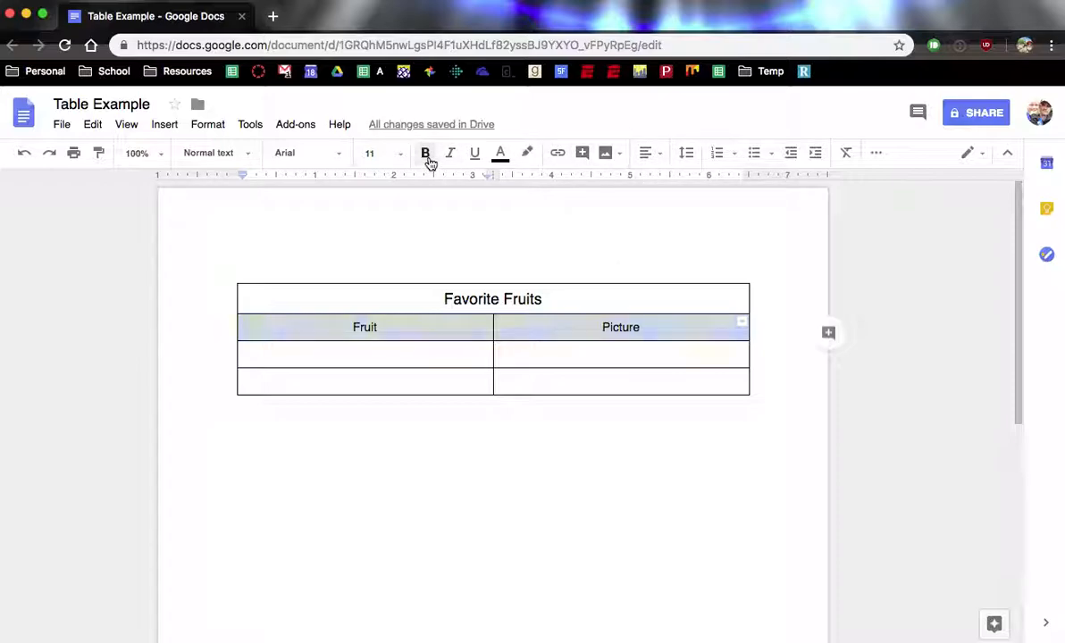
left_click(541, 384)
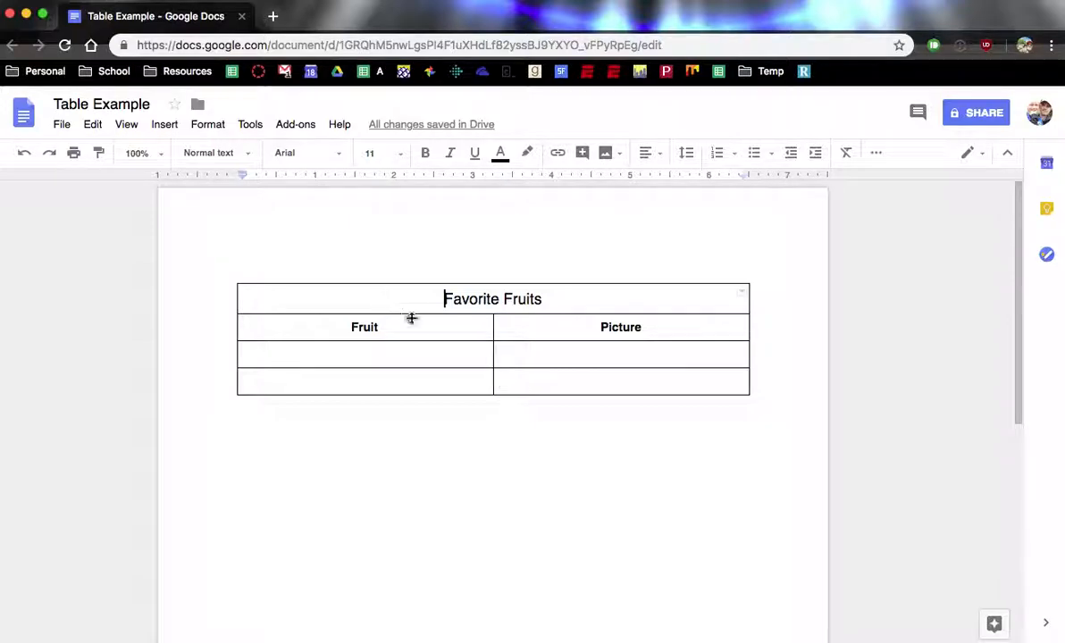
left_click_drag(399, 308, 516, 370)
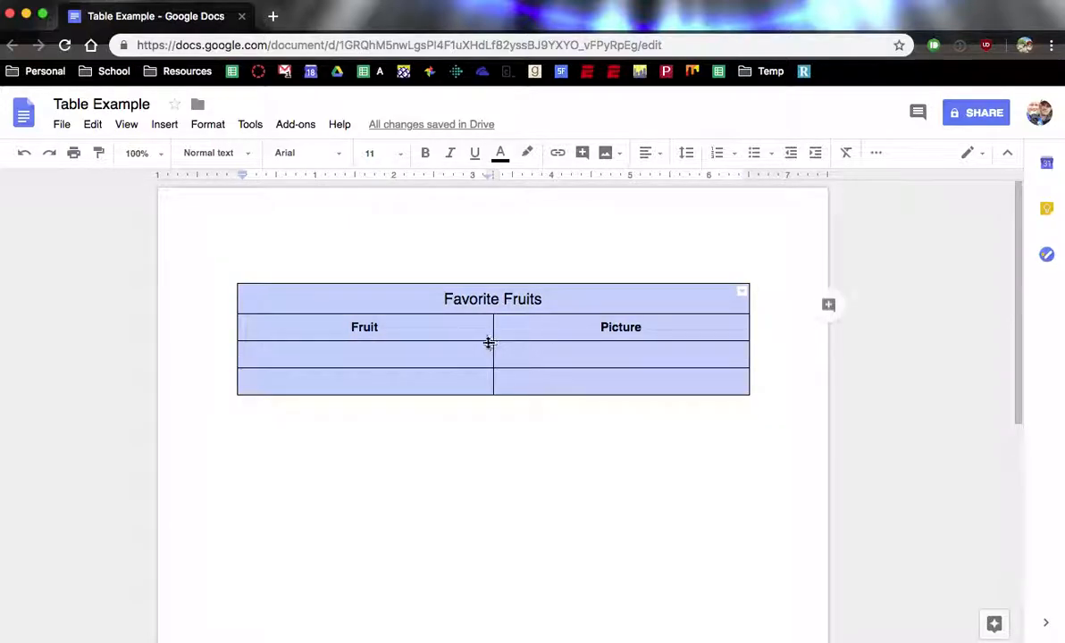
left_click(368, 290)
left_click_drag(357, 293, 555, 305)
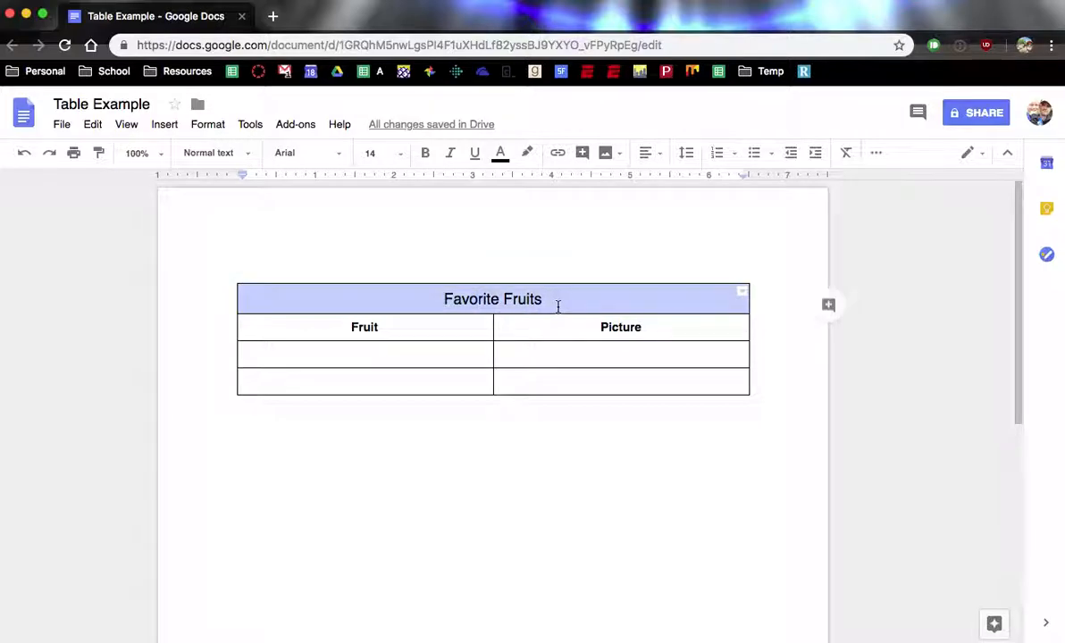
left_click_drag(454, 326, 559, 329)
left_click(553, 355)
- Set the border of the whole table to dark red with a width of 2.25 pt in the table properties
left_click_drag(439, 303, 561, 370)
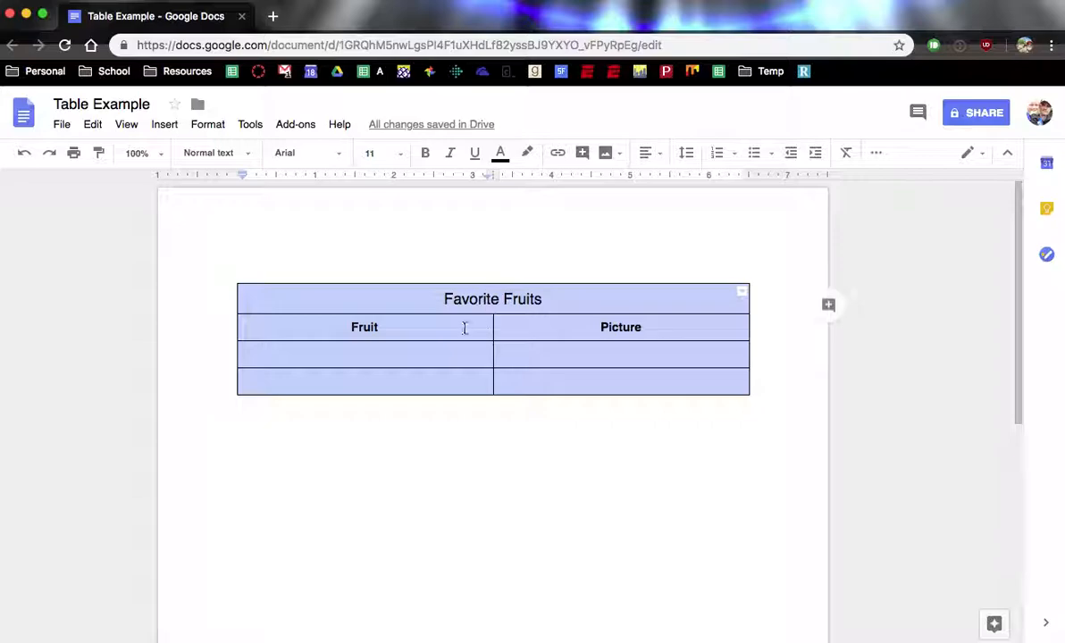
left_click(219, 128)
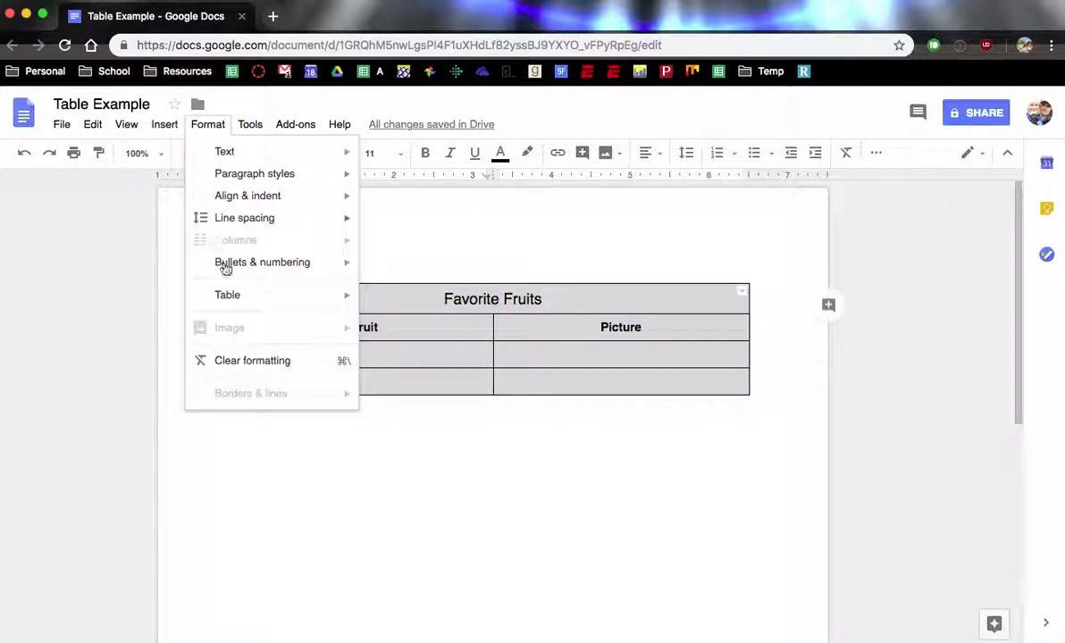
mouse_move(243, 298)
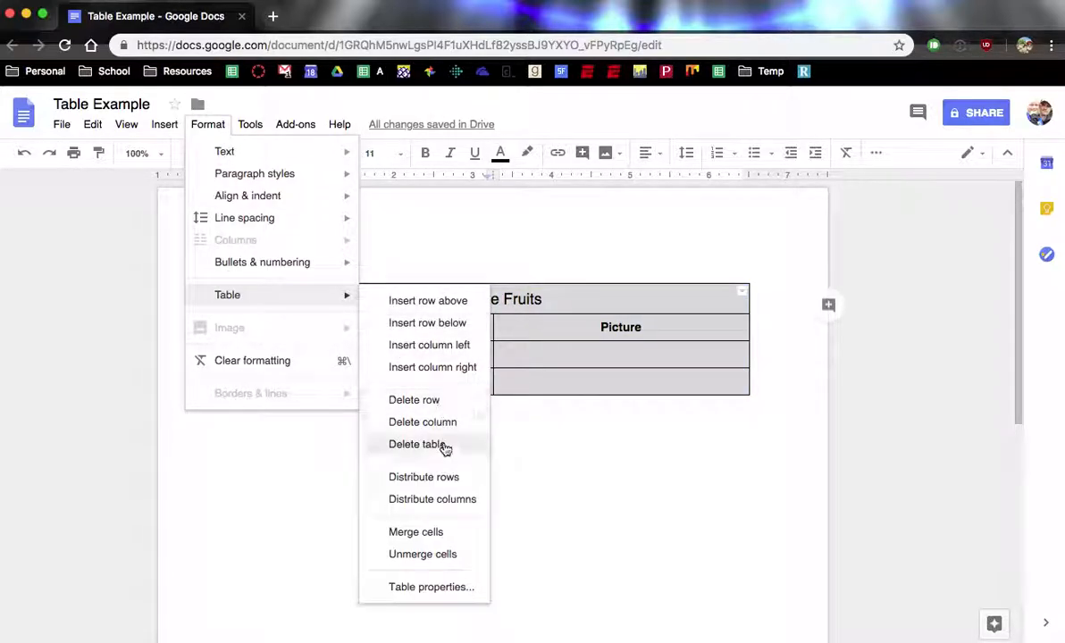
left_click(416, 589)
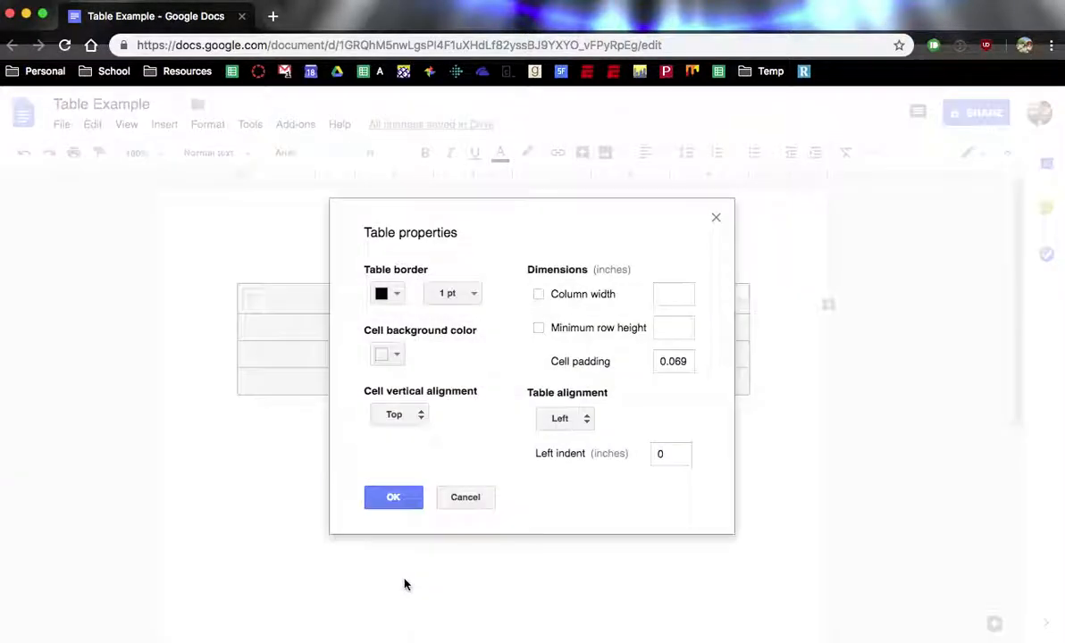
left_click(391, 290)
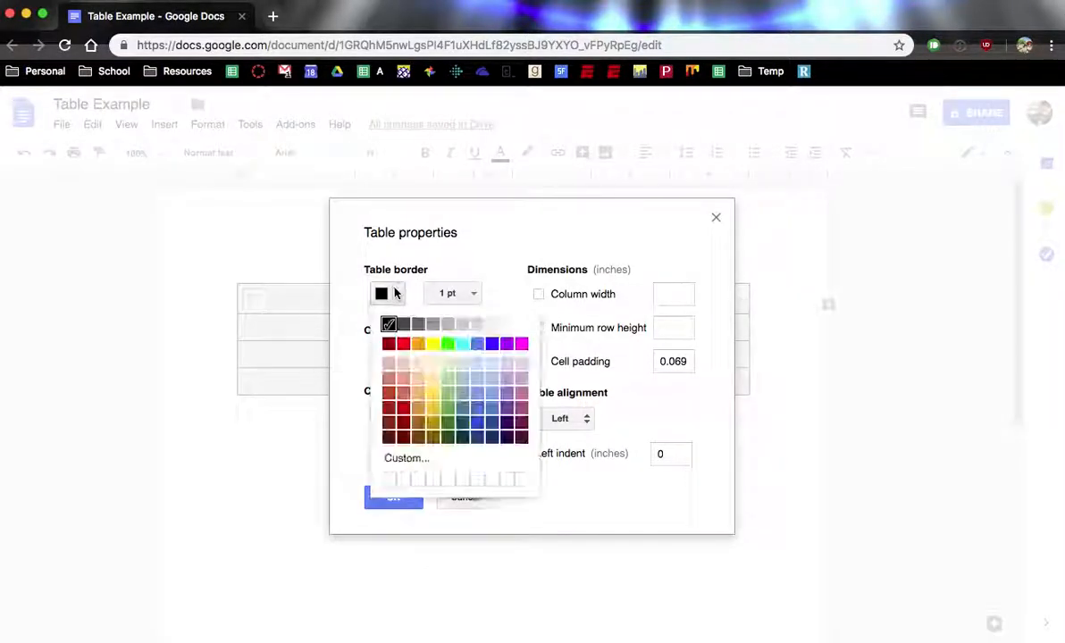
left_click(391, 348)
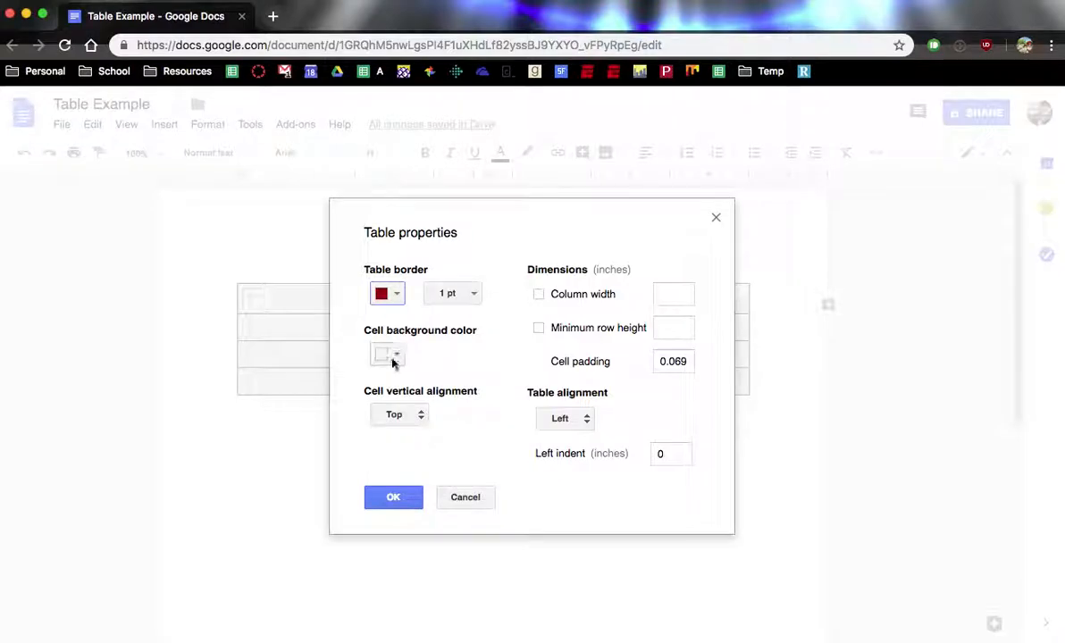
left_click(456, 291)
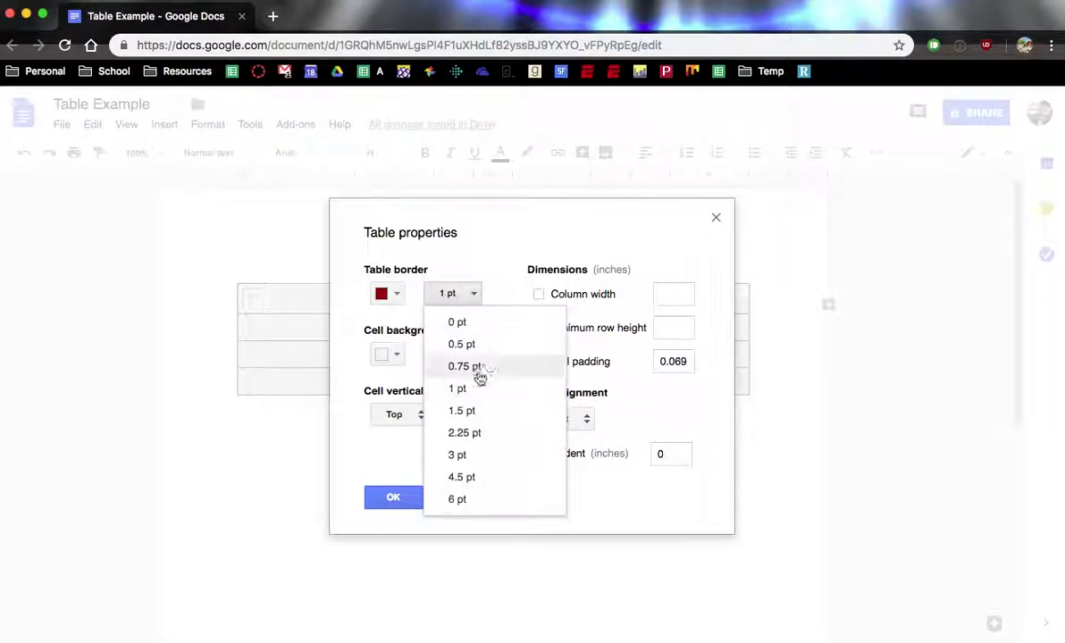
left_click(469, 434)
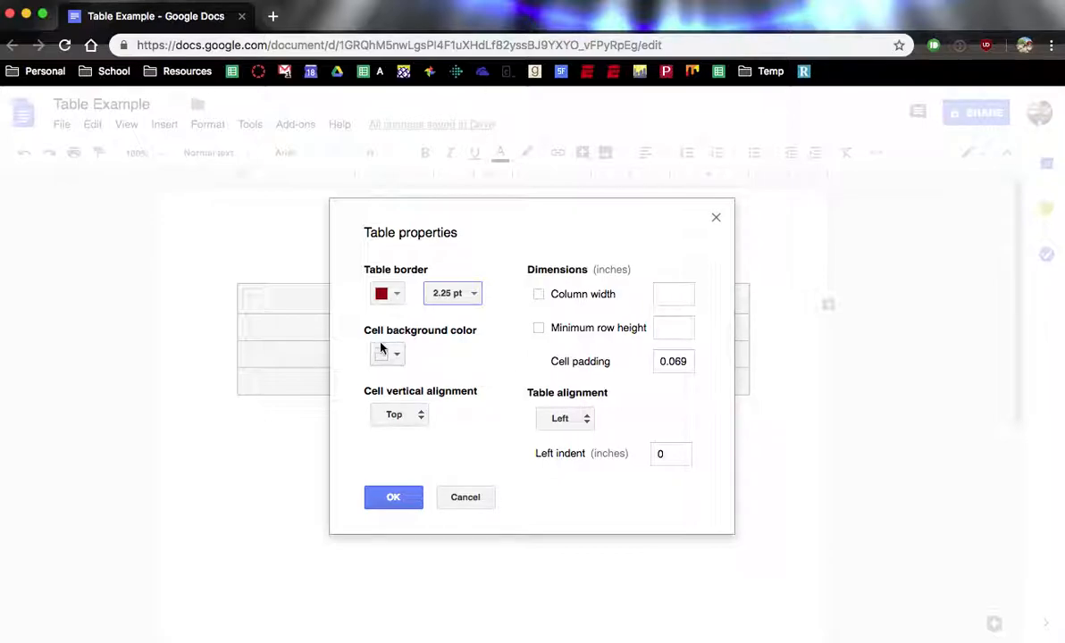
- Set the cell vertical alignment to Middle for the whole table and apply the table properties
left_click(425, 419)
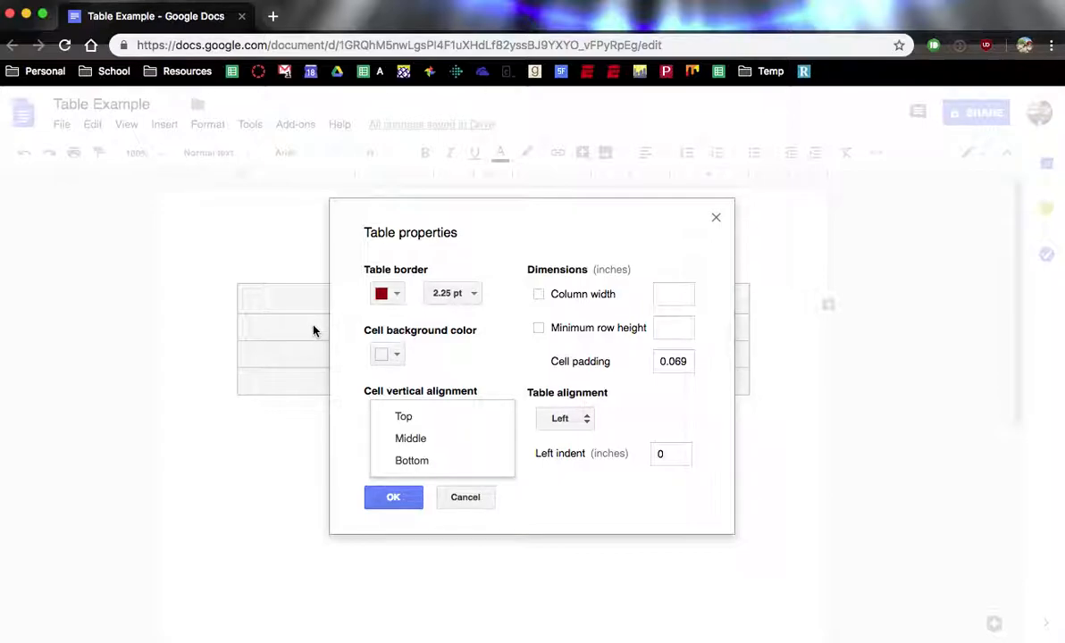
left_click(411, 439)
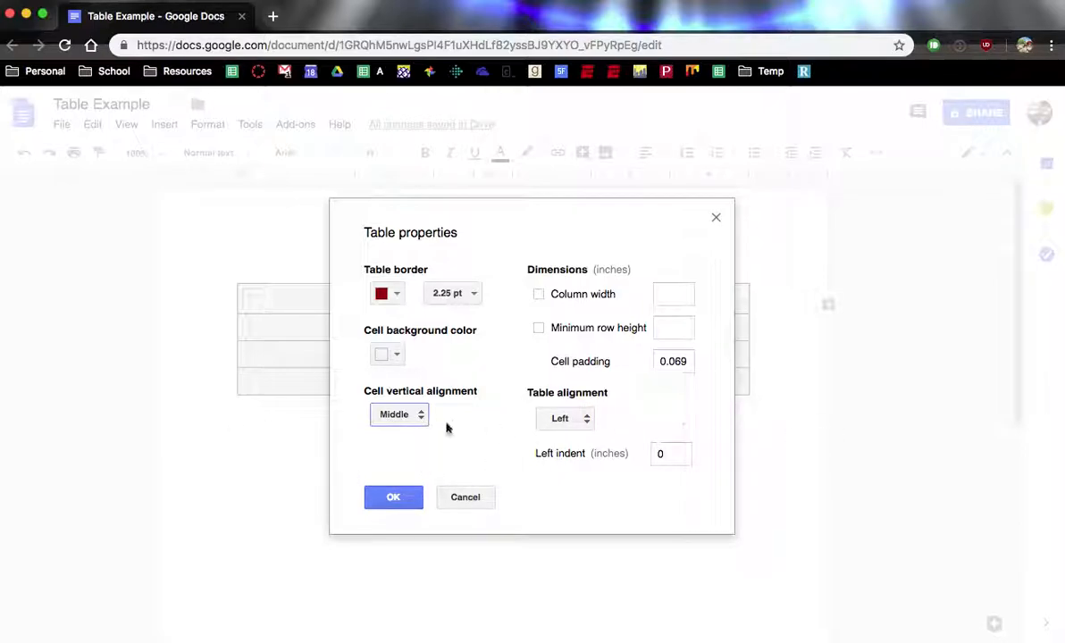
left_click(404, 504)
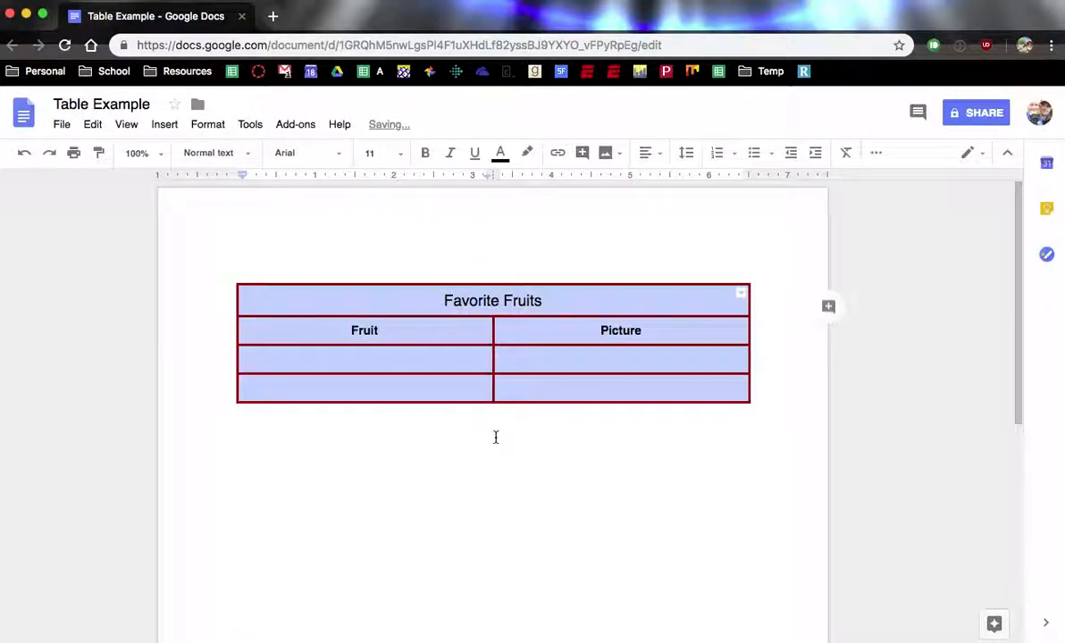
left_click(524, 369)
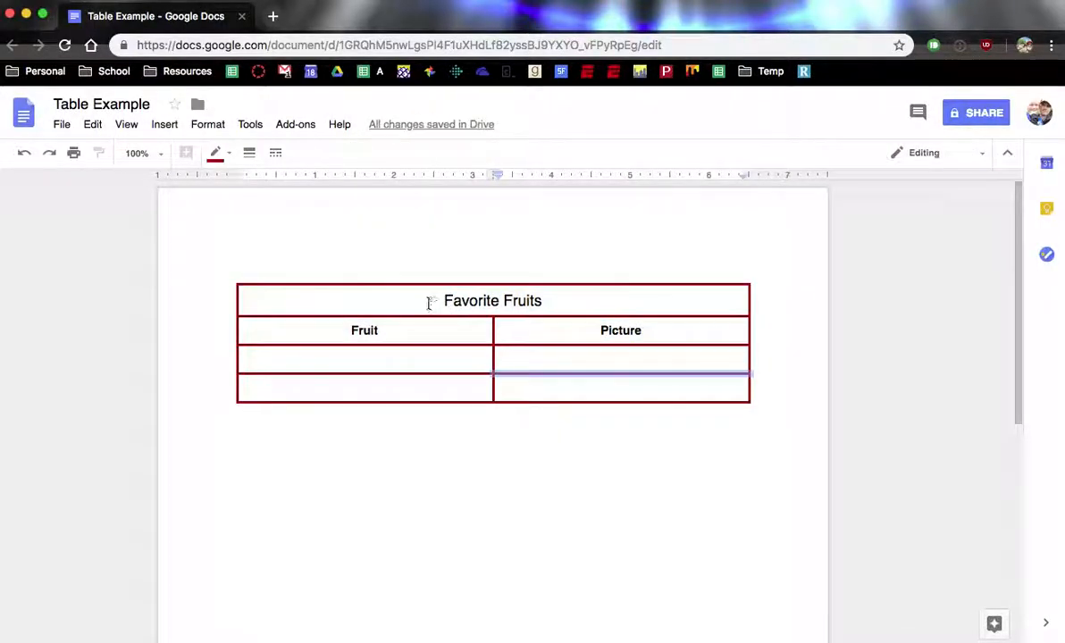
- Set the background color of the "Favorite Fruits" title cell to dark red in the table properties
left_click_drag(429, 304, 586, 310)
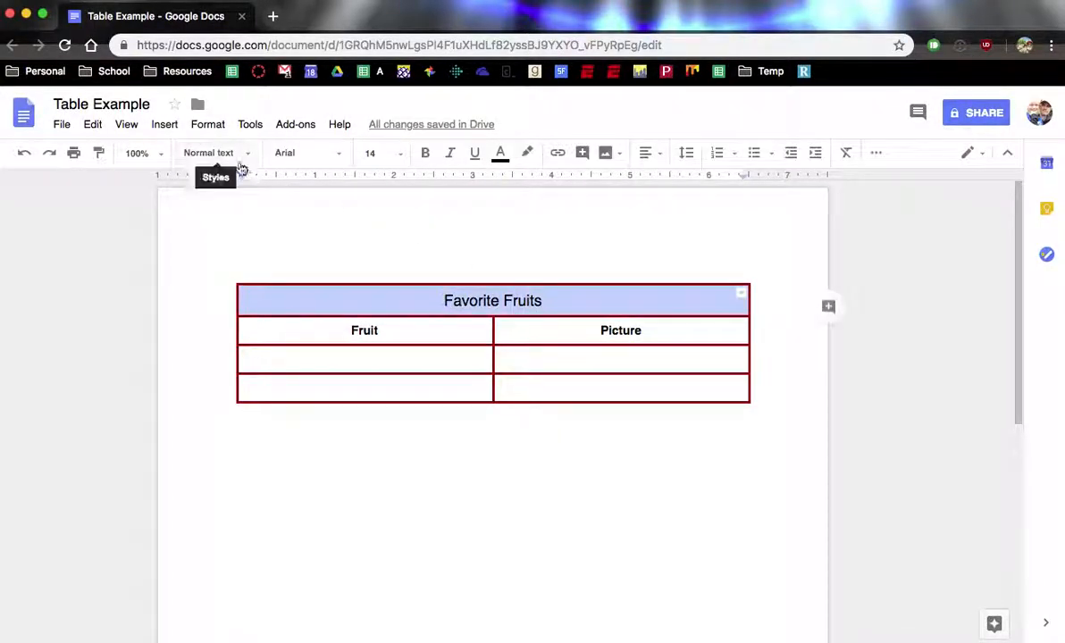
left_click(227, 129)
mouse_move(255, 294)
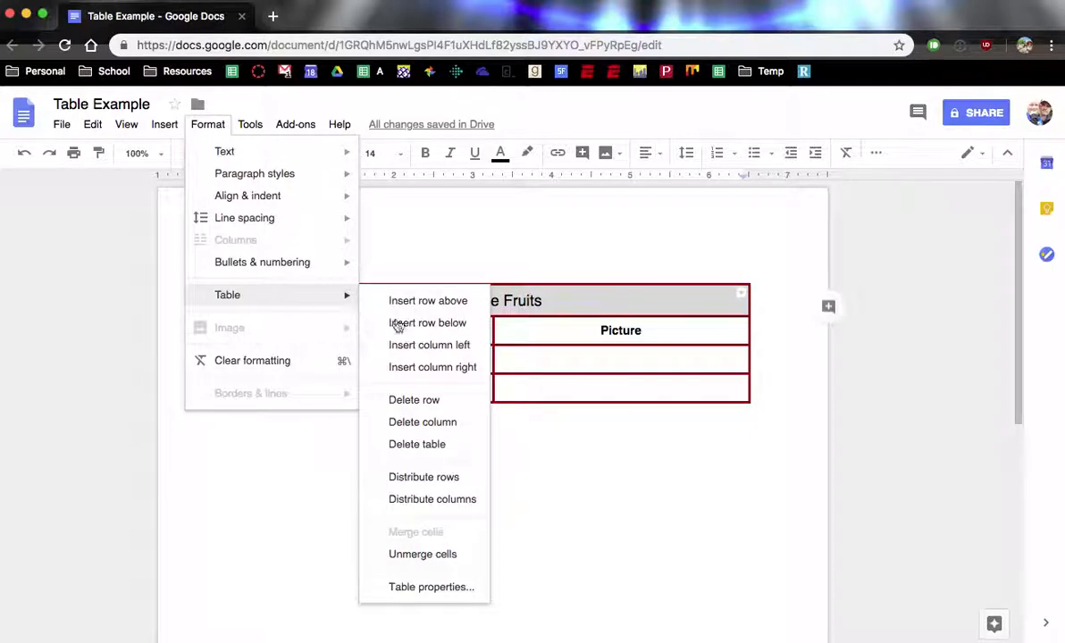
left_click(404, 588)
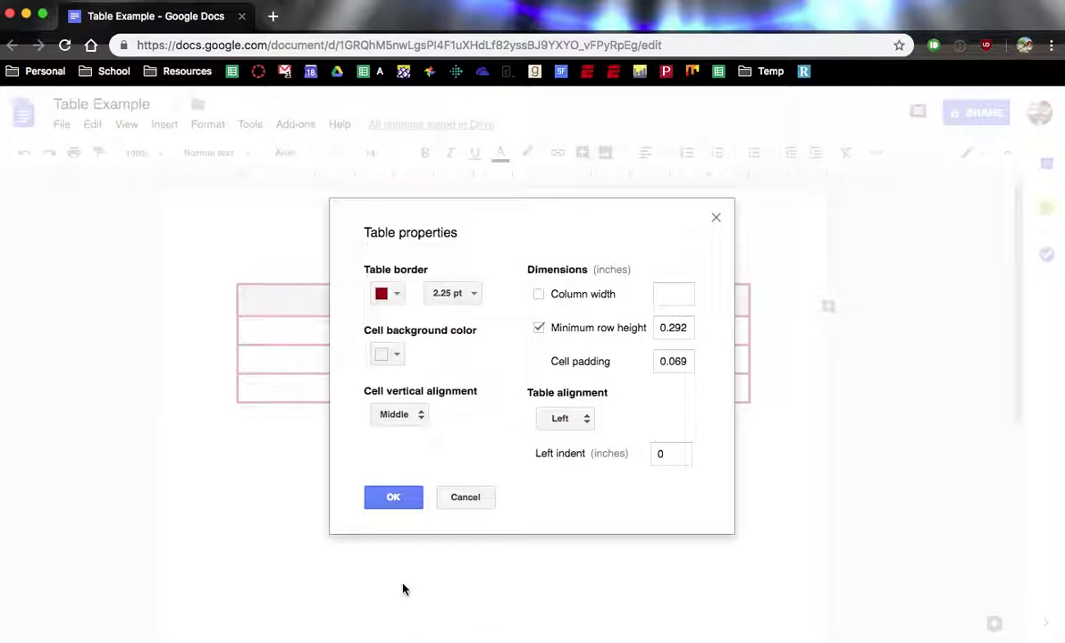
left_click(391, 355)
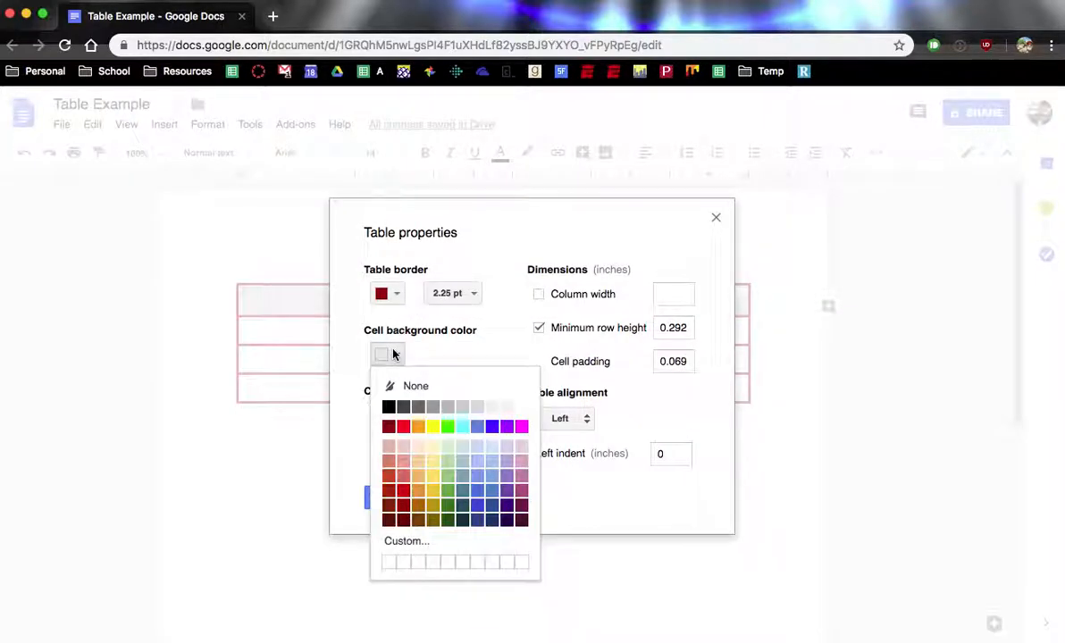
left_click(390, 429)
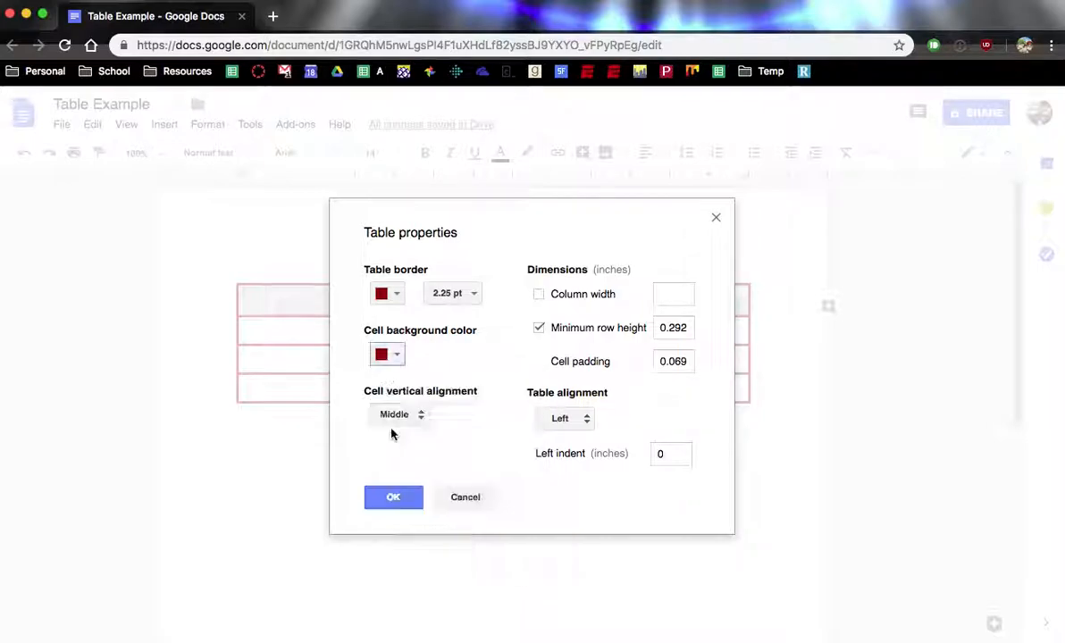
left_click(398, 499)
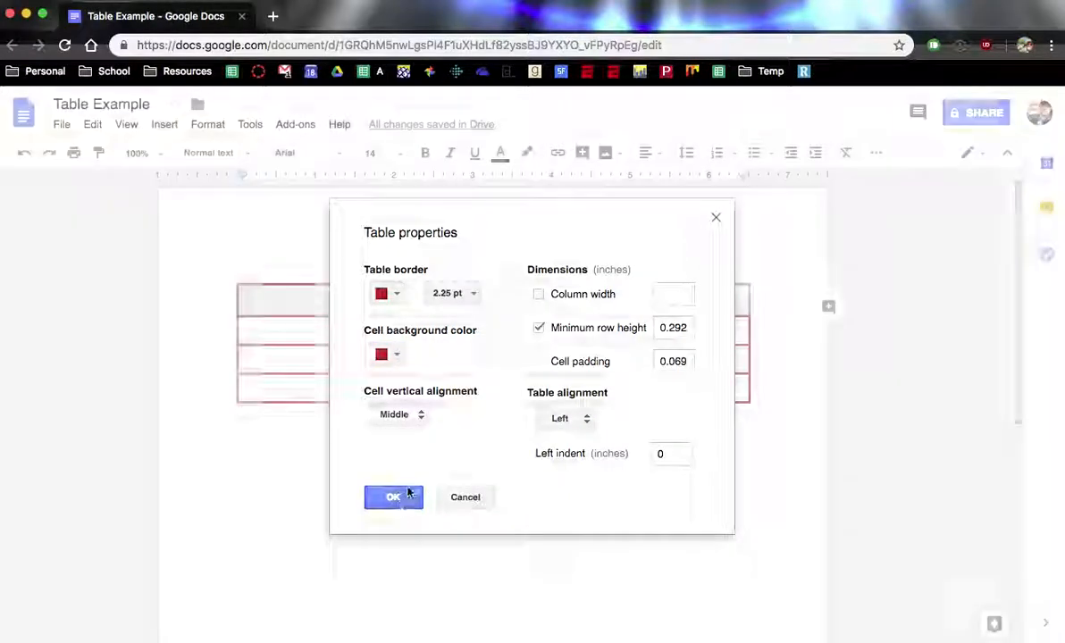
- Change the text color of the "Favorite Fruits" title to white
left_click(501, 153)
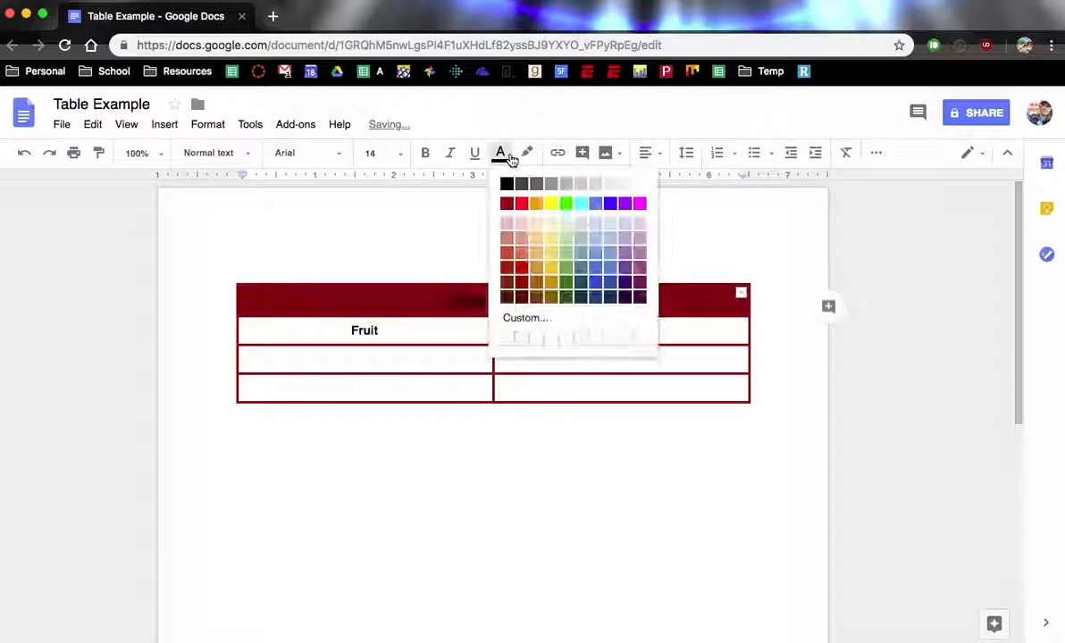
left_click(640, 184)
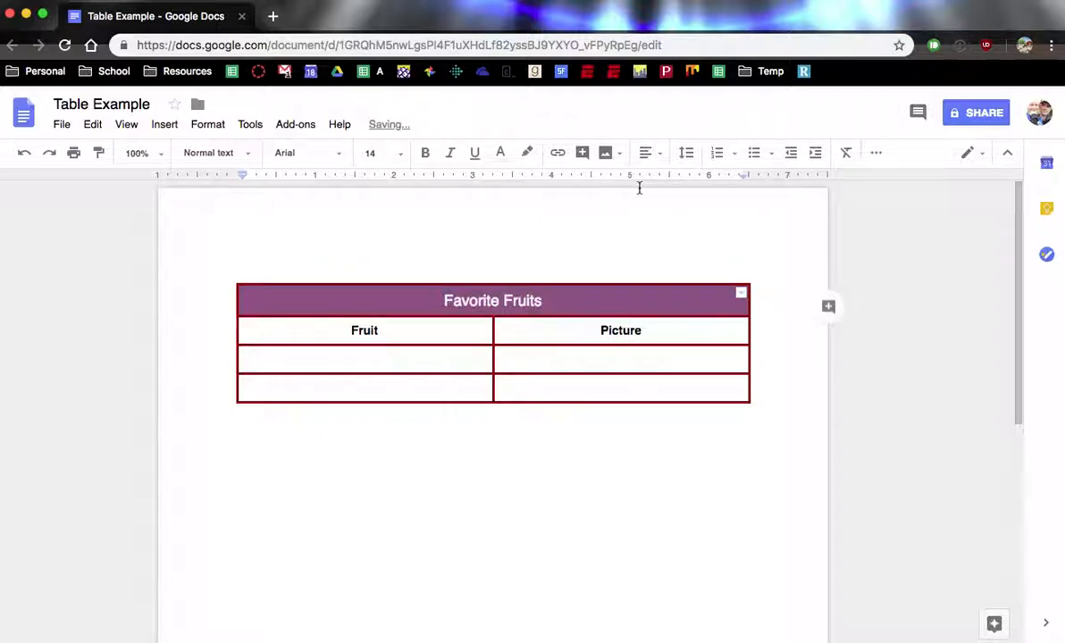
left_click(560, 357)
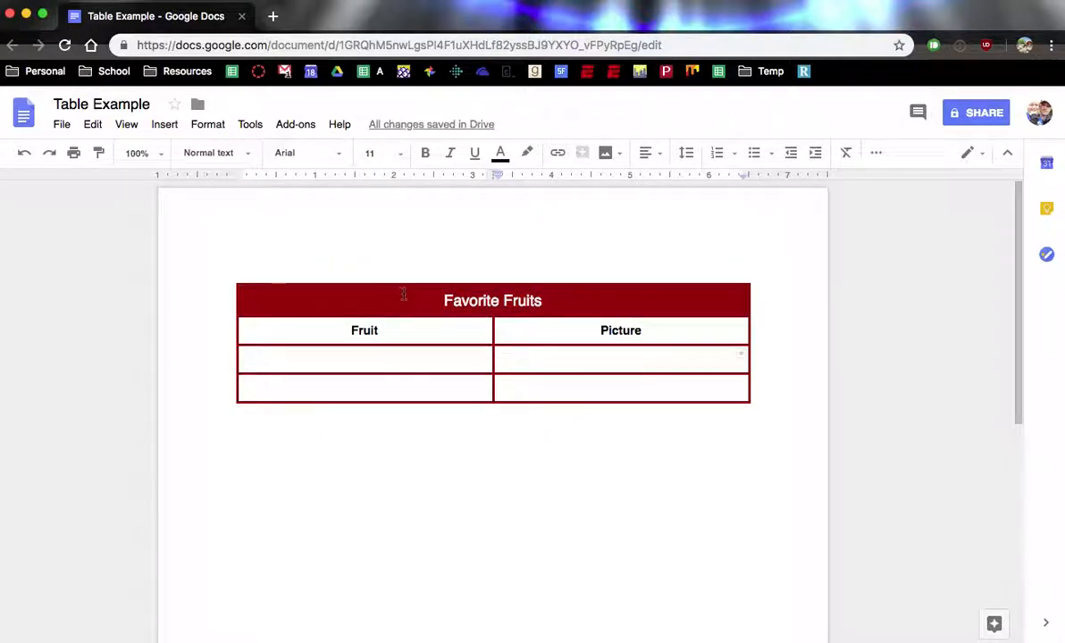
- Set the cell background of the "Fruit" and "Picture" heading row to a lighter orange-red in the table properties
left_click_drag(386, 320, 559, 331)
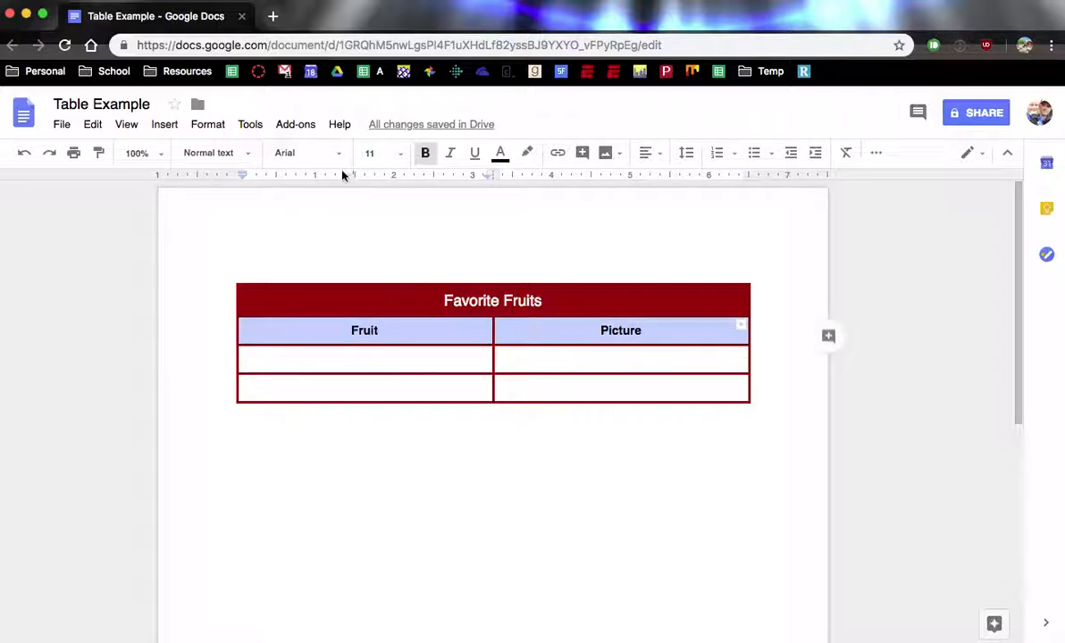
left_click(191, 125)
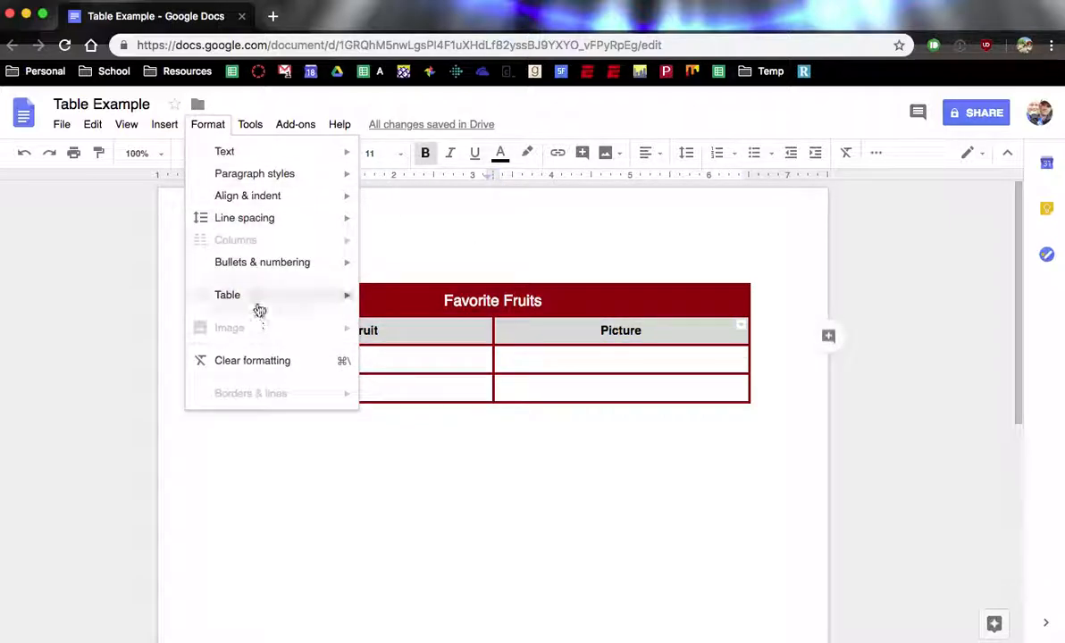
mouse_move(257, 296)
left_click(430, 587)
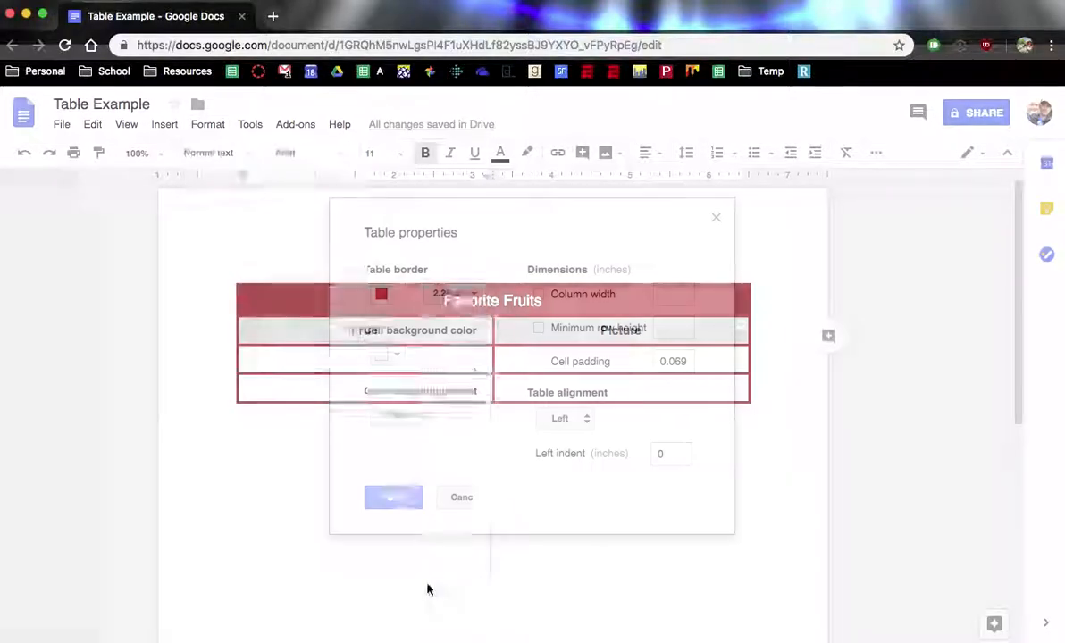
left_click(394, 294)
left_click(397, 356)
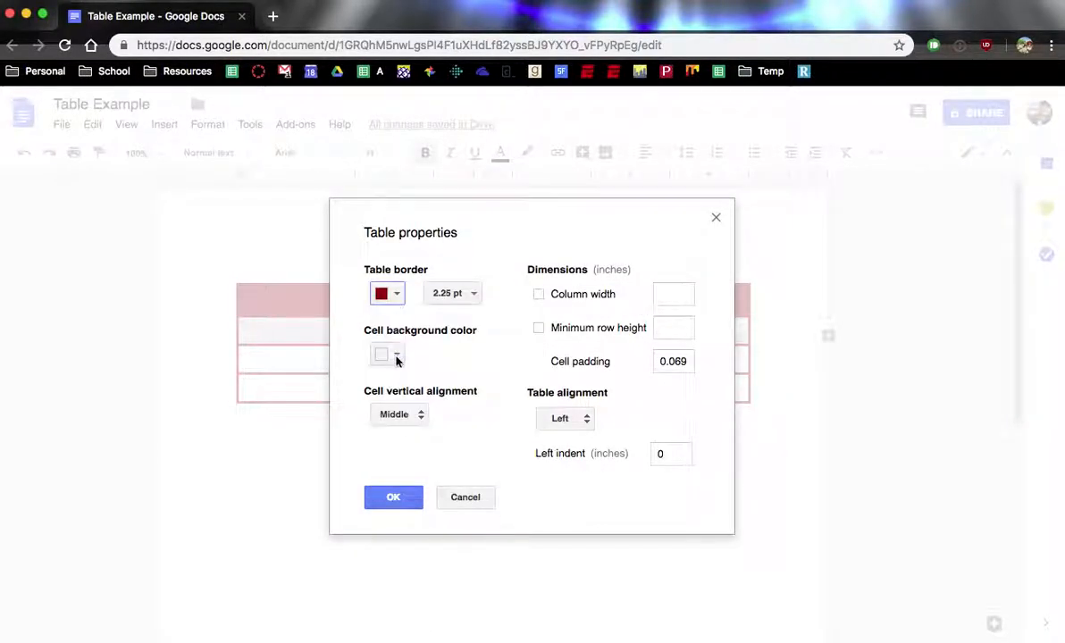
left_click(399, 356)
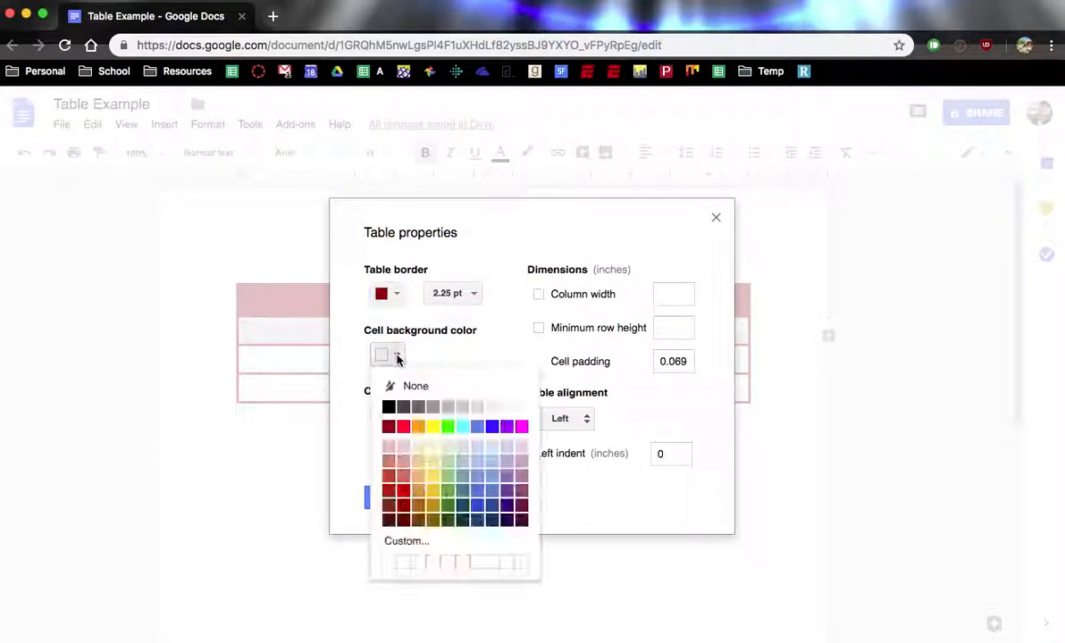
left_click(388, 476)
left_click(393, 497)
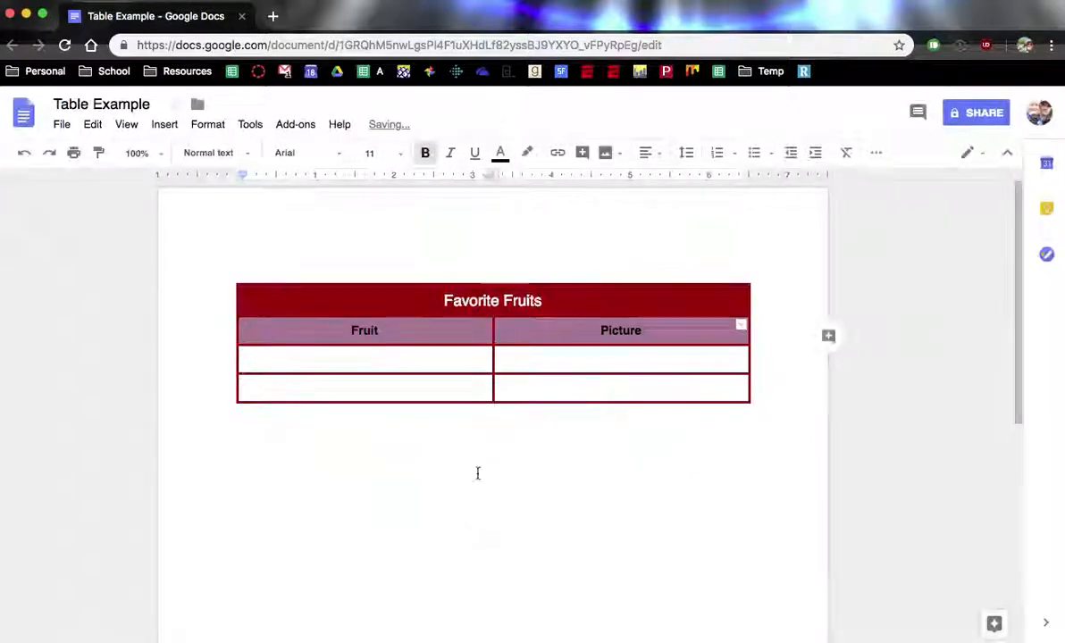
left_click(555, 388)
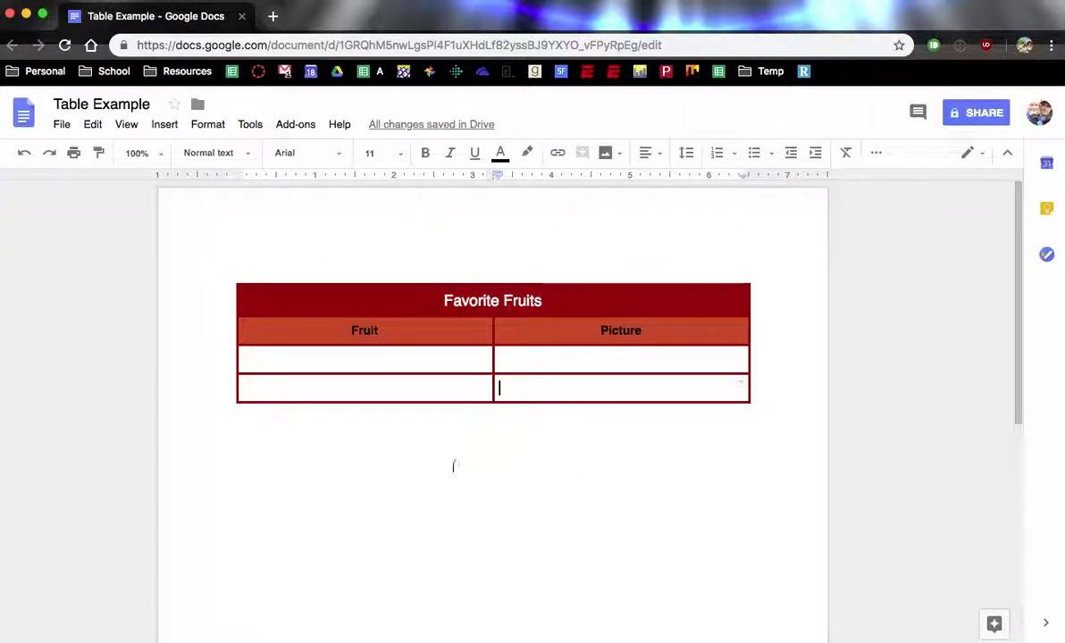
- Enter "Mango" and "Pineapple" in the two empty rows of the Fruit column
left_click(417, 362)
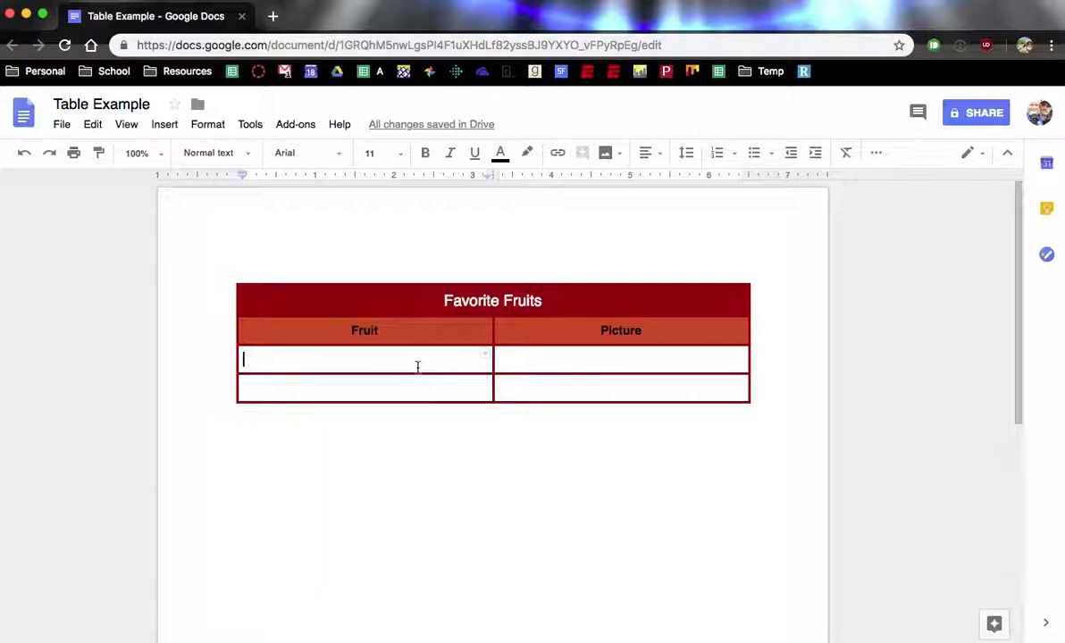
type("Mango")
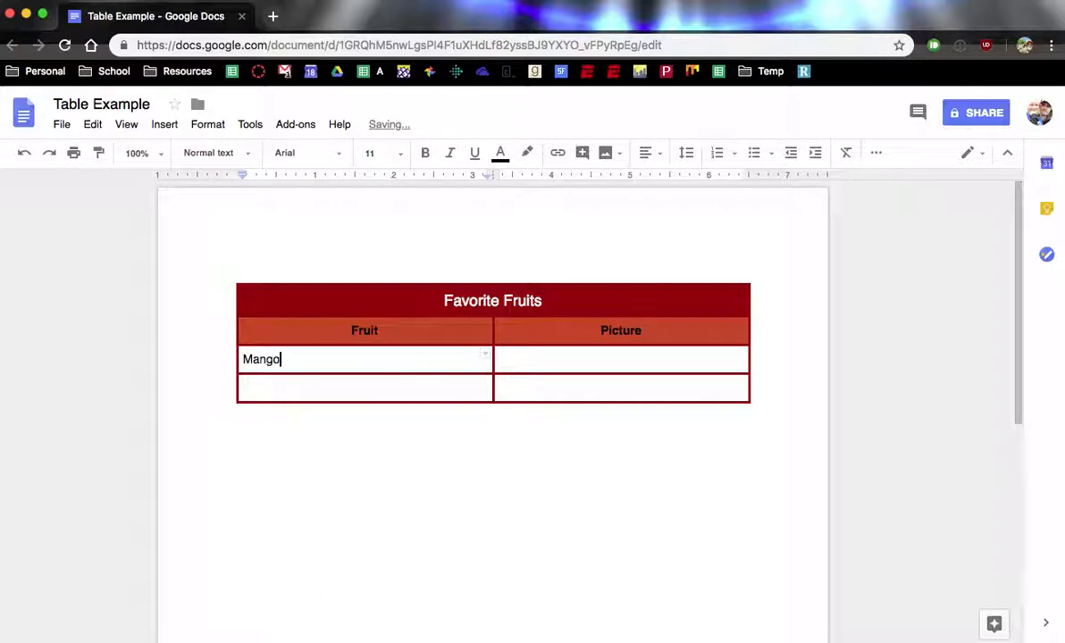
key("Down")
type("Pin")
- Center the "Mango" and "Pineapple" entries horizontally in their cells
left_click_drag(423, 360, 430, 387)
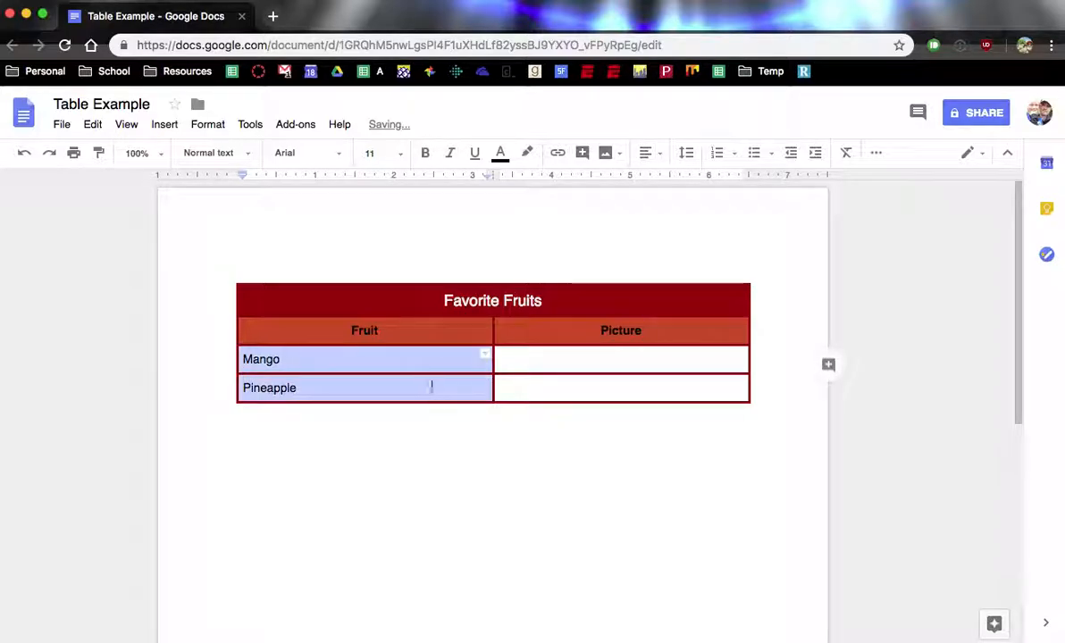
left_click(650, 153)
left_click(602, 182)
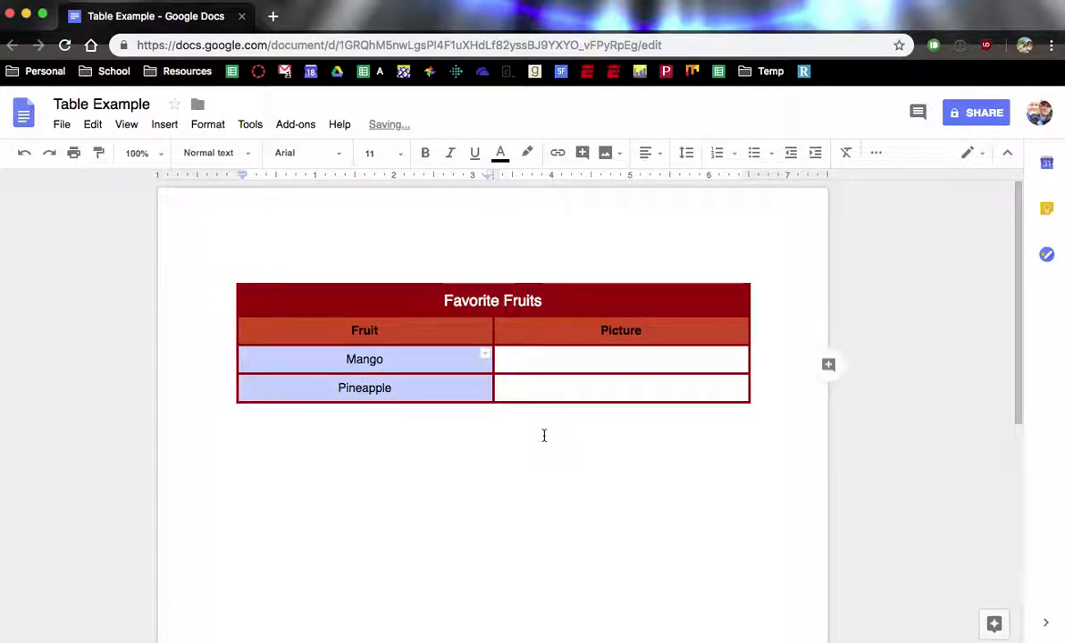
- Search the web for "mango" images to insert in the Picture cell of the Mango row
double_click(585, 360)
left_click(605, 365)
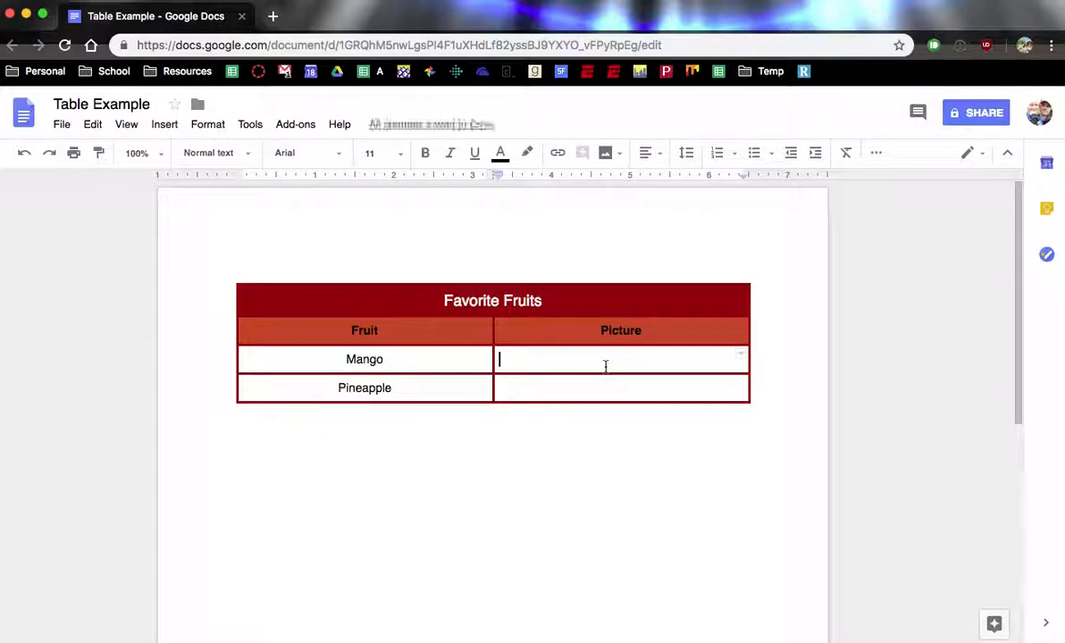
left_click(165, 126)
mouse_move(206, 154)
left_click(357, 182)
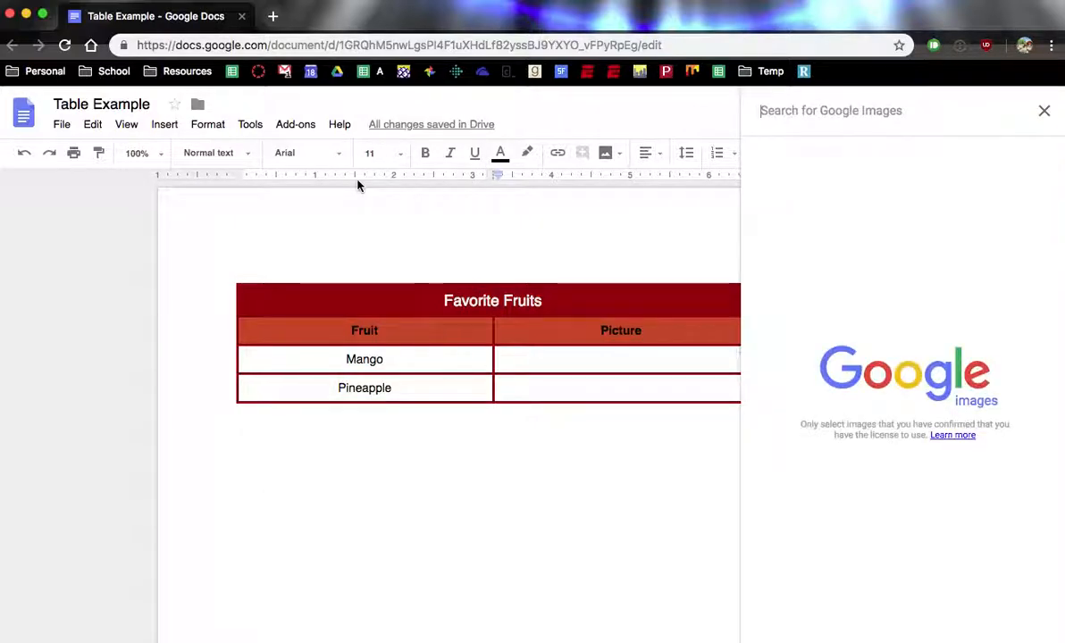
type("mango")
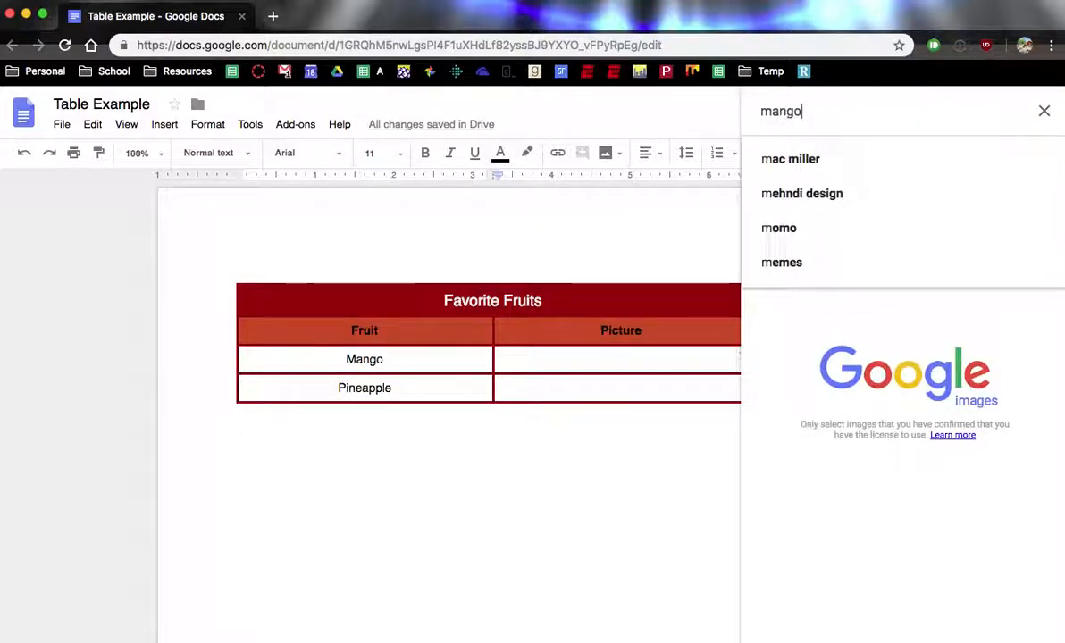
key("Return")
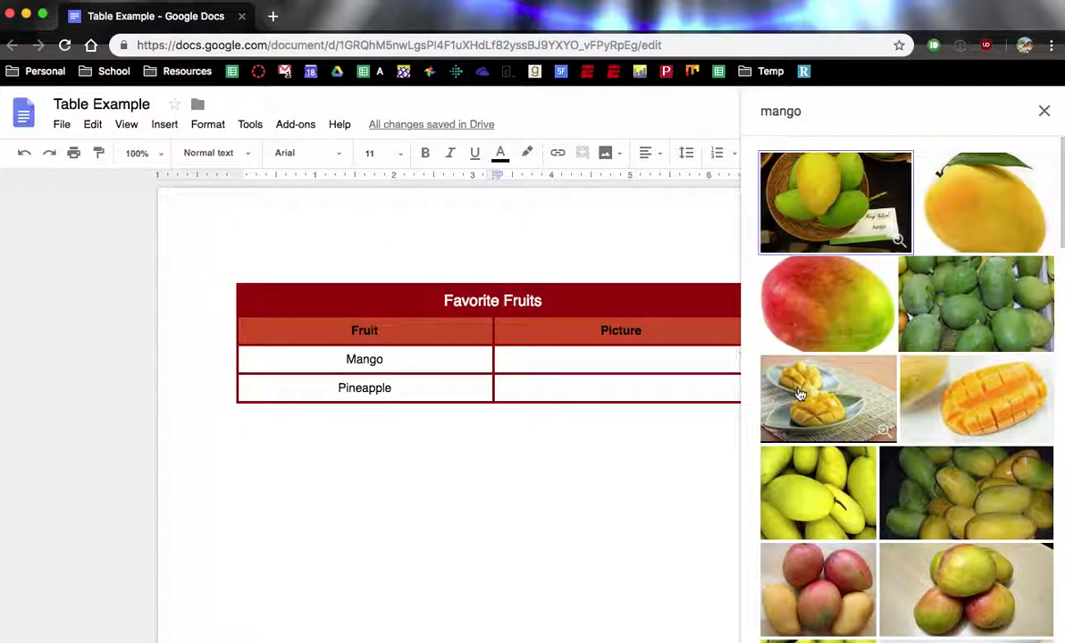
- Insert the single red-and-green mango image into the Picture cell of the Mango row
left_click(851, 309)
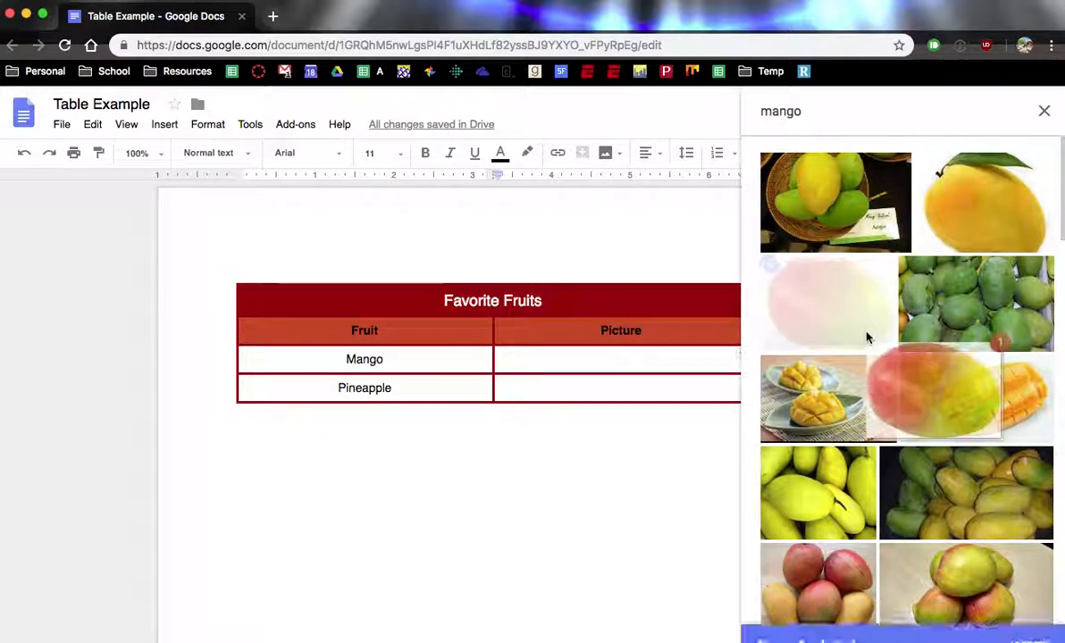
left_click(620, 362)
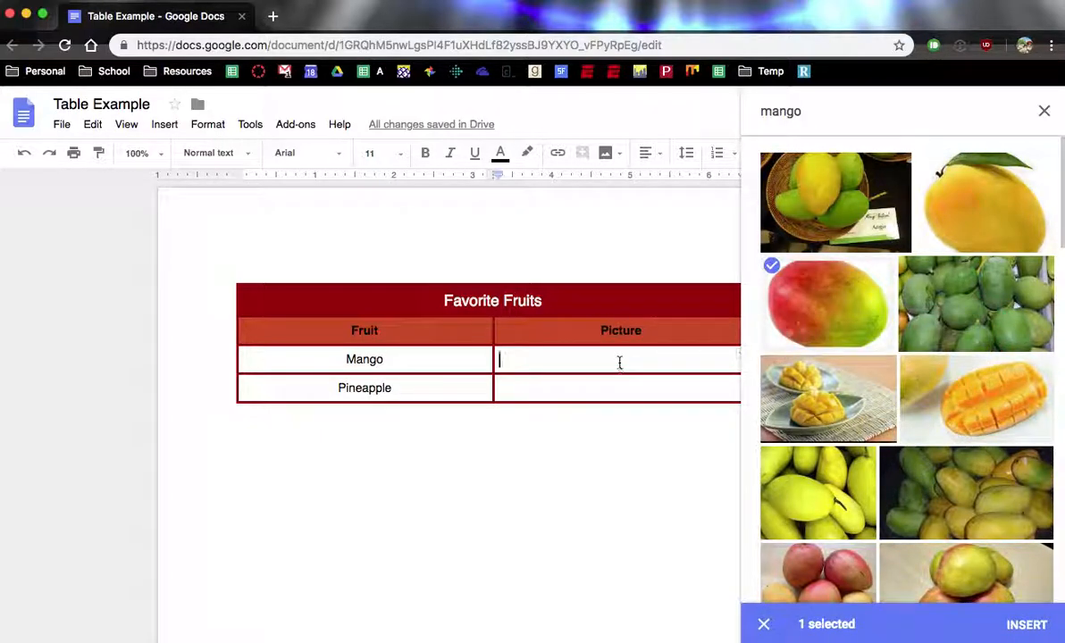
left_click(1027, 624)
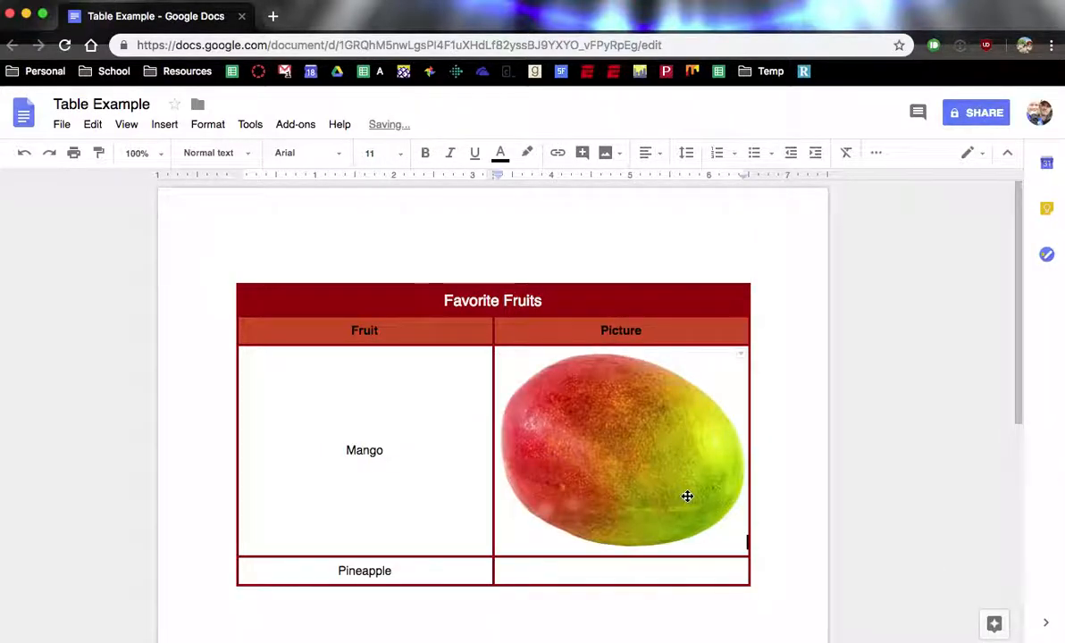
- Shrink the mango picture proportionally to about 1.4 inches wide and center it in its cell
left_click_drag(744, 547, 608, 438)
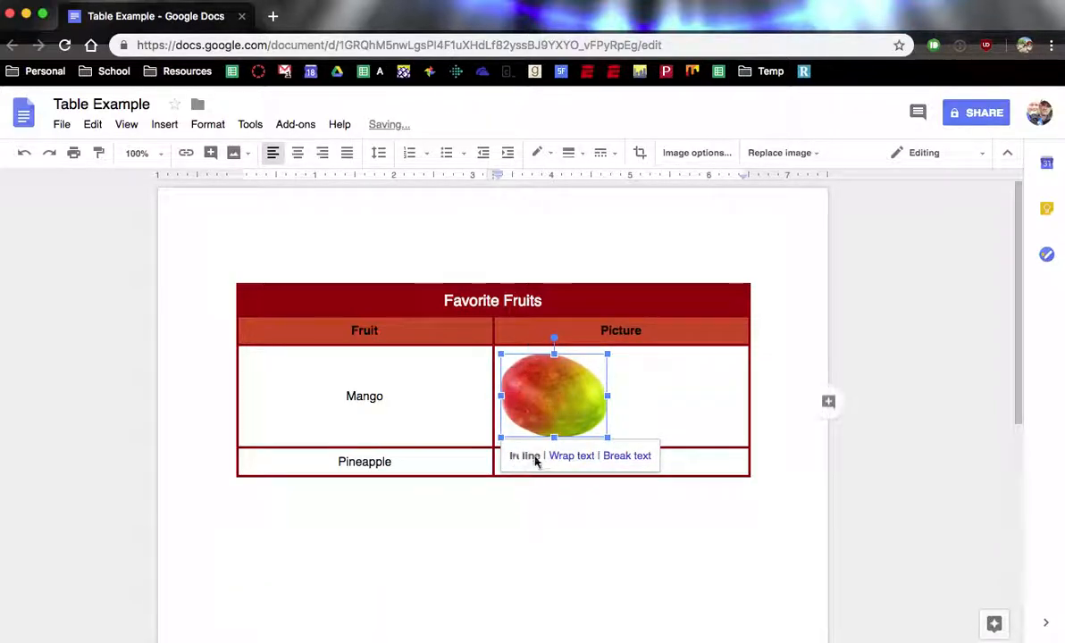
left_click(297, 155)
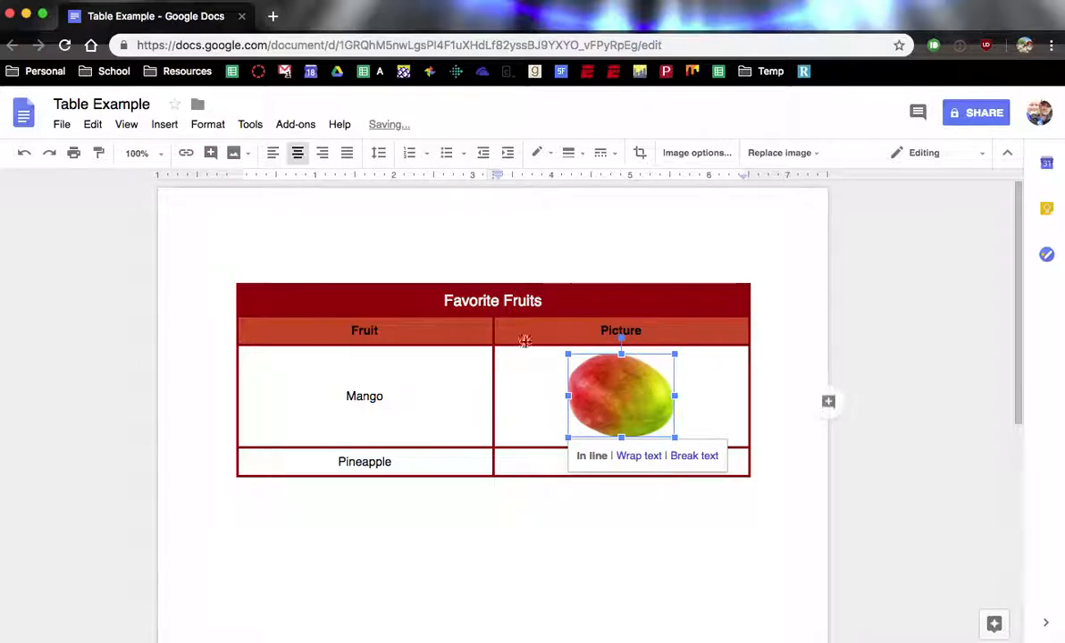
left_click(537, 465)
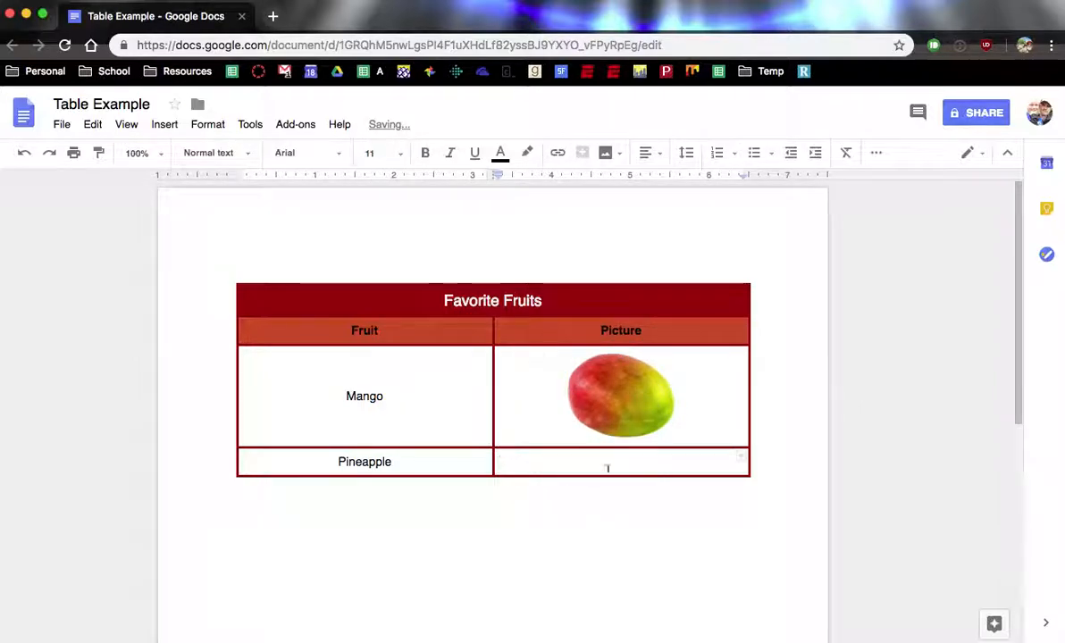